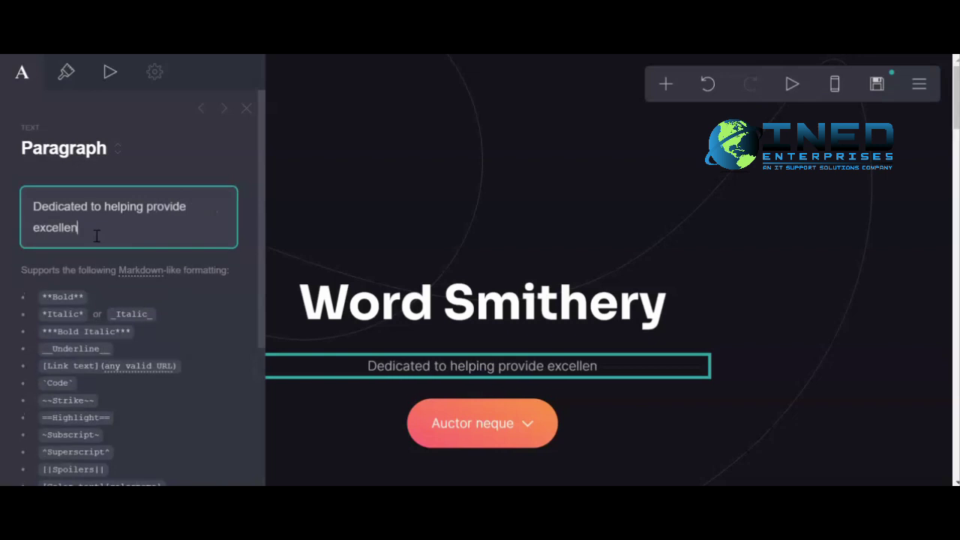
Finish the tagline ending '...copywriting services and tips for your business', correcting 'serivices' to 'services'.
{"action": "type", "text": "ing "}
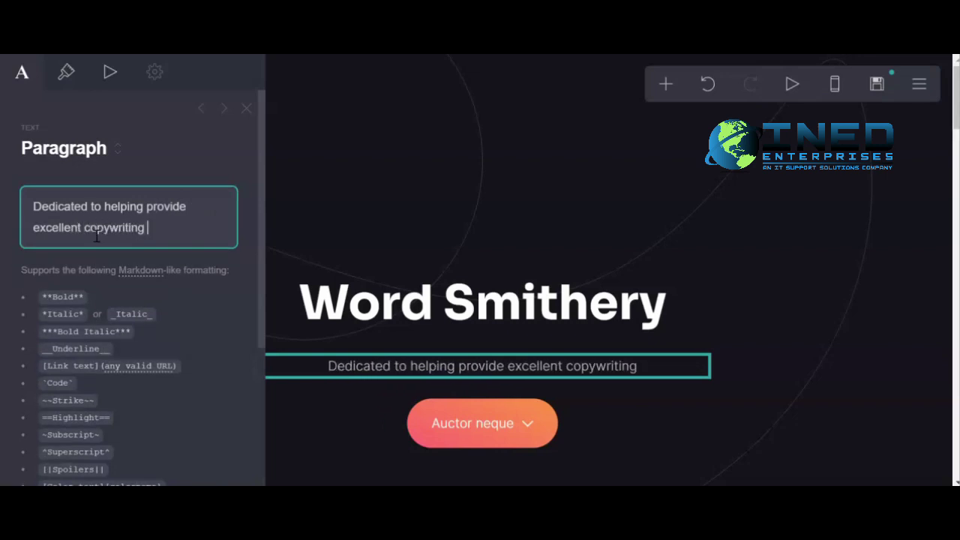
{"action": "type", "text": "seriv"}
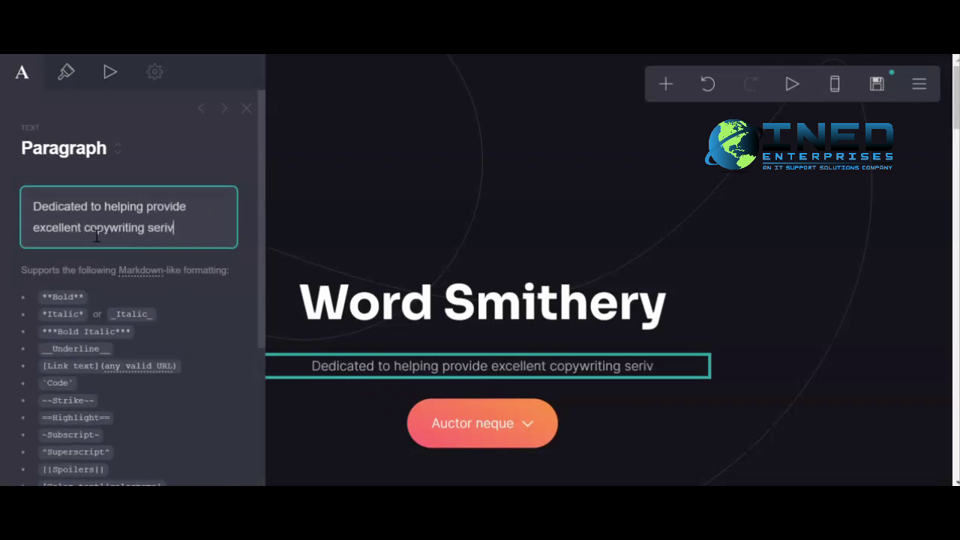
{"action": "type", "text": "ices and tips"}
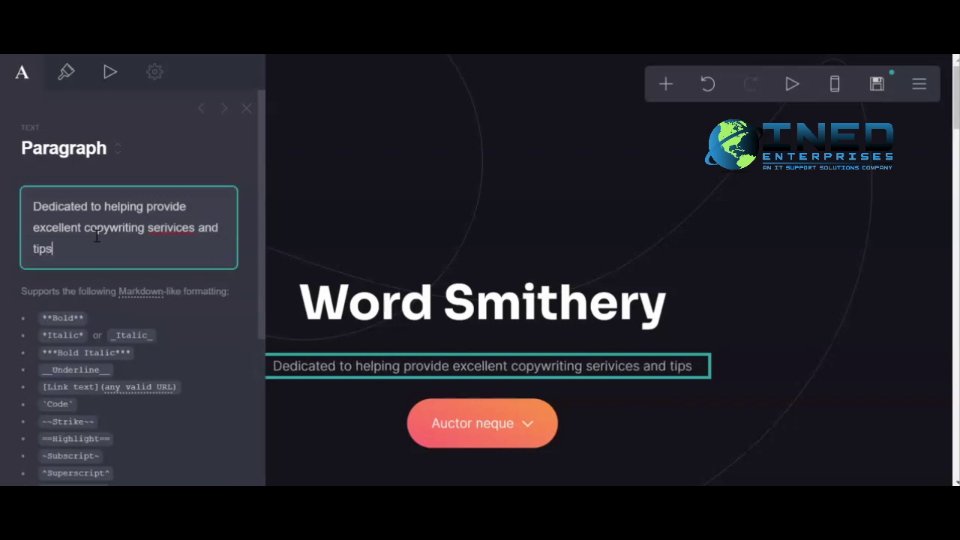
{"action": "type", "text": " for your business"}
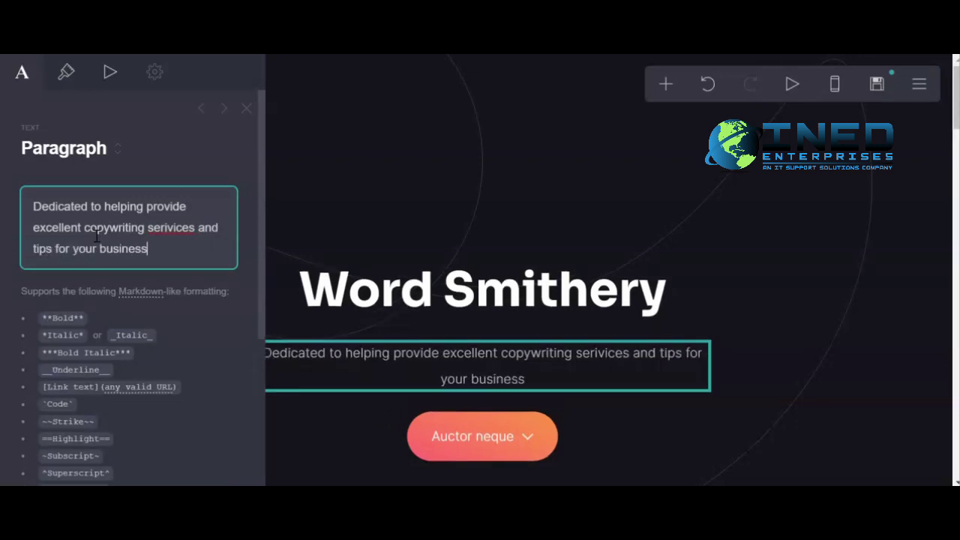
{"action": "right_click", "coordinate": [167, 225]}
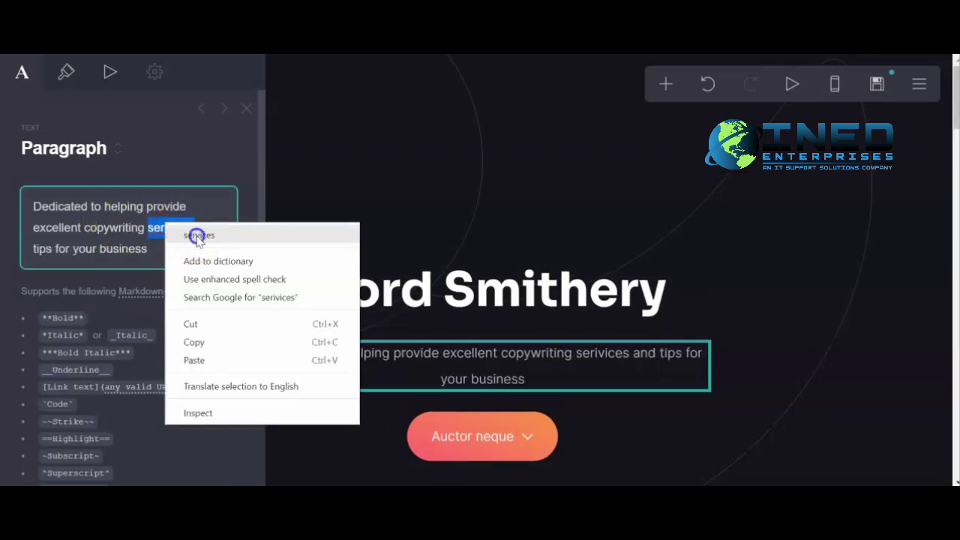
{"action": "left_click", "coordinate": [198, 236]}
{"action": "scroll", "coordinate": [195, 312], "scroll_direction": "down", "scroll_amount": 5}
{"action": "left_click", "coordinate": [202, 452]}
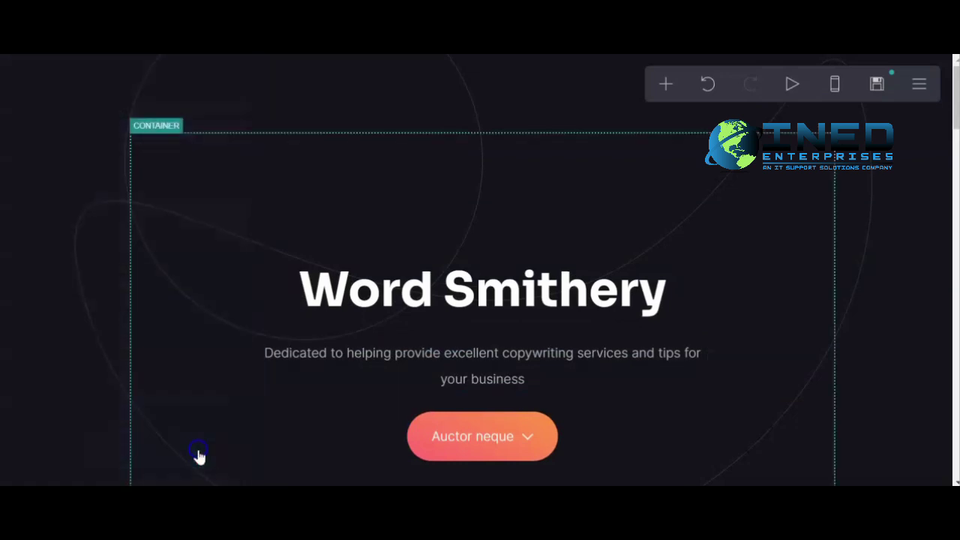
Select the hero button and expand its Auctor neque item in the settings panel.
{"action": "scroll", "coordinate": [497, 365], "scroll_direction": "down", "scroll_amount": 2}
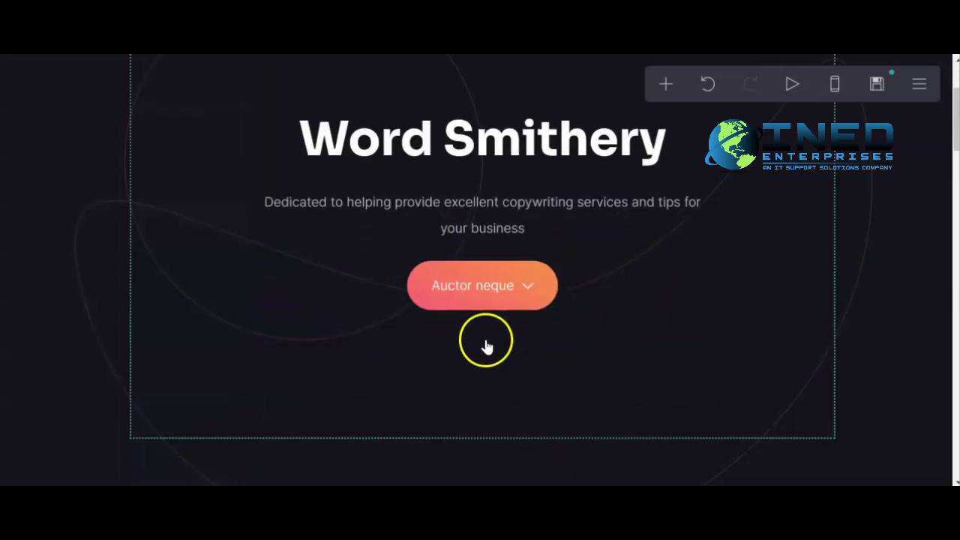
{"action": "left_click", "coordinate": [482, 294]}
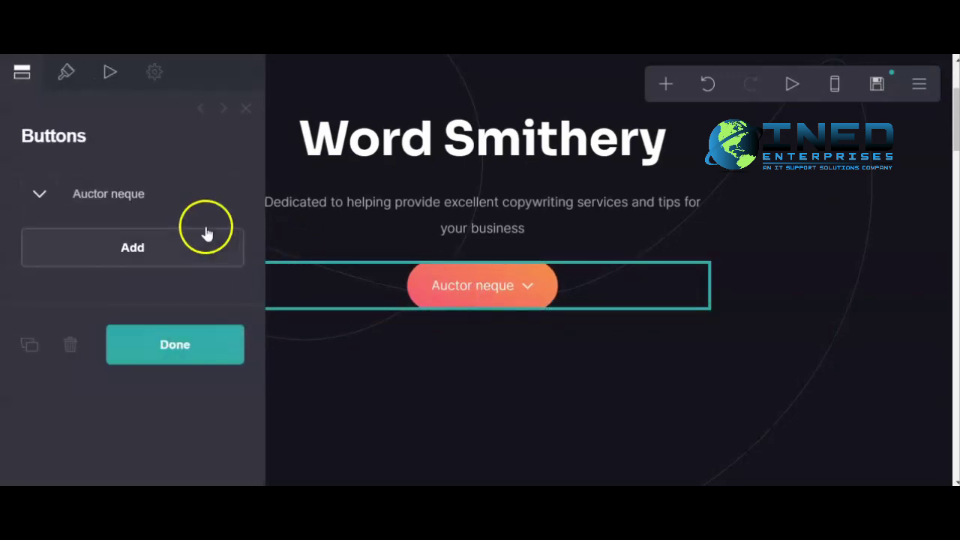
{"action": "left_click", "coordinate": [96, 192]}
{"action": "scroll", "coordinate": [128, 211], "scroll_direction": "down", "scroll_amount": 2}
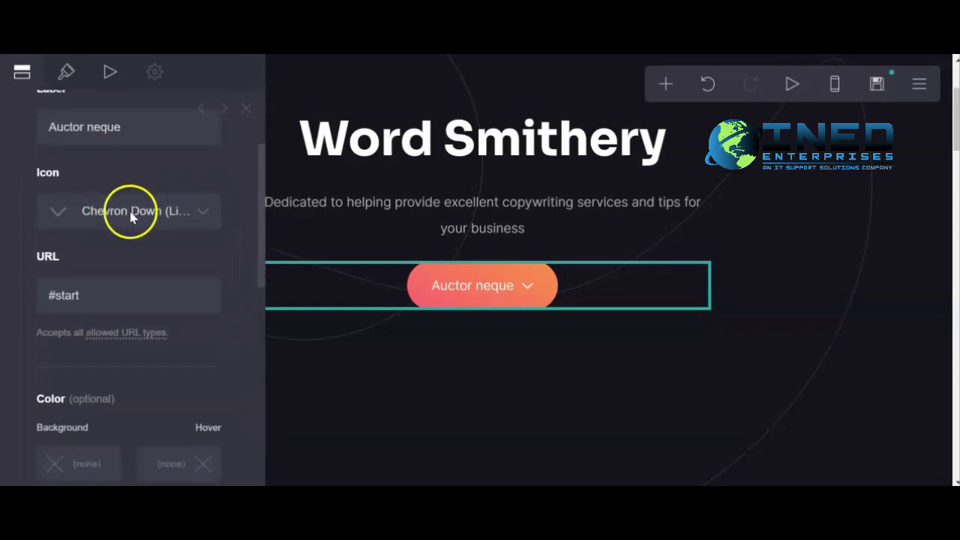
{"action": "scroll", "coordinate": [195, 288], "scroll_direction": "down", "scroll_amount": 2}
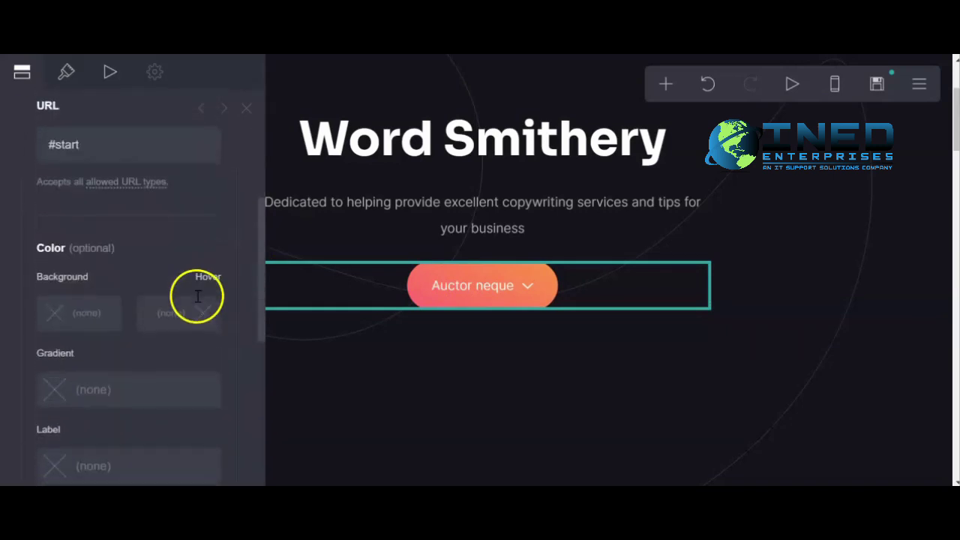
{"action": "scroll", "coordinate": [165, 300], "scroll_direction": "up", "scroll_amount": 2}
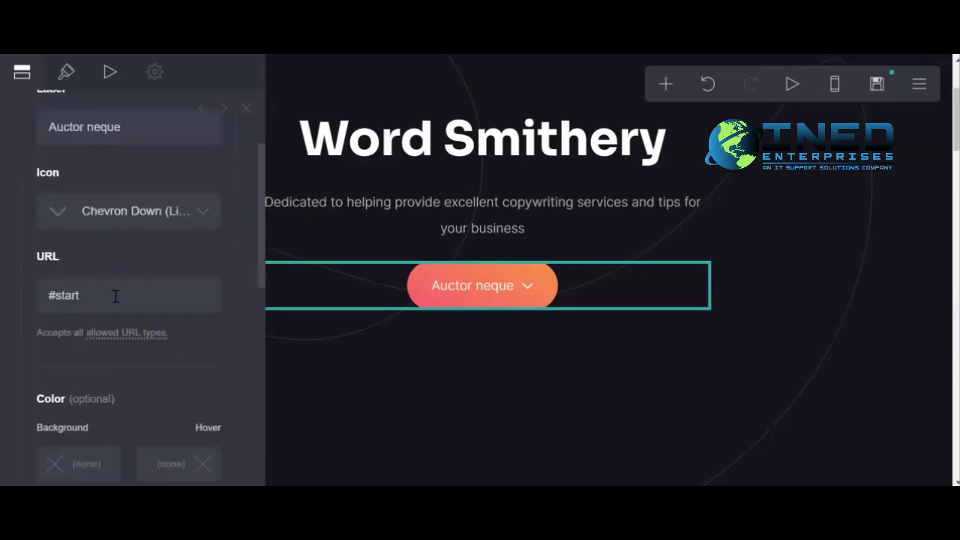
{"action": "scroll", "coordinate": [120, 295], "scroll_direction": "up", "scroll_amount": 2}
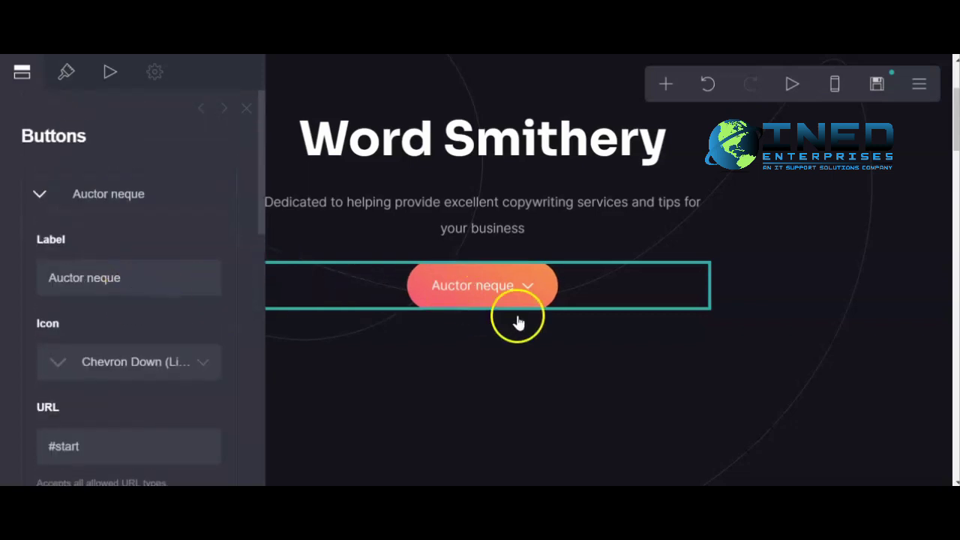
{"action": "scroll", "coordinate": [484, 279], "scroll_direction": "up", "scroll_amount": 1}
{"action": "left_click", "coordinate": [123, 195]}
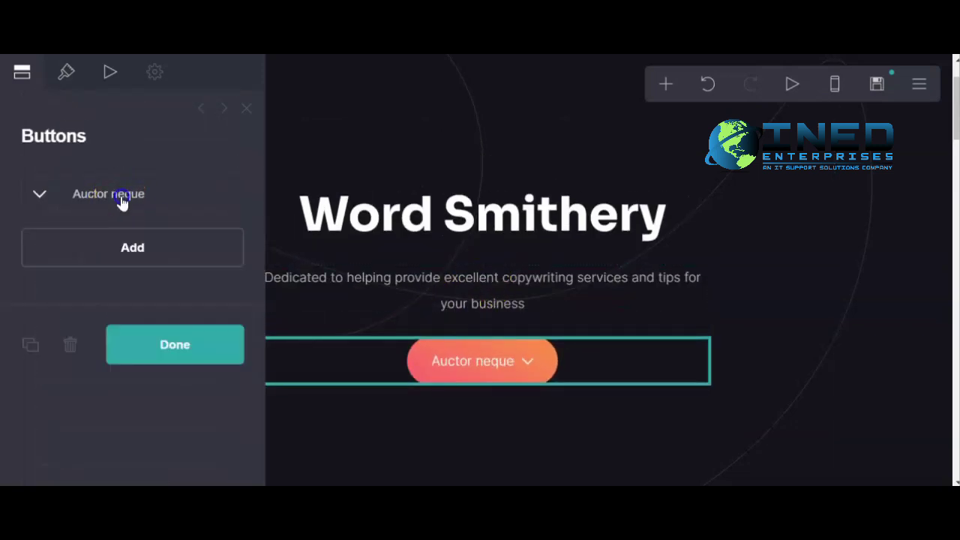
{"action": "left_click", "coordinate": [141, 194]}
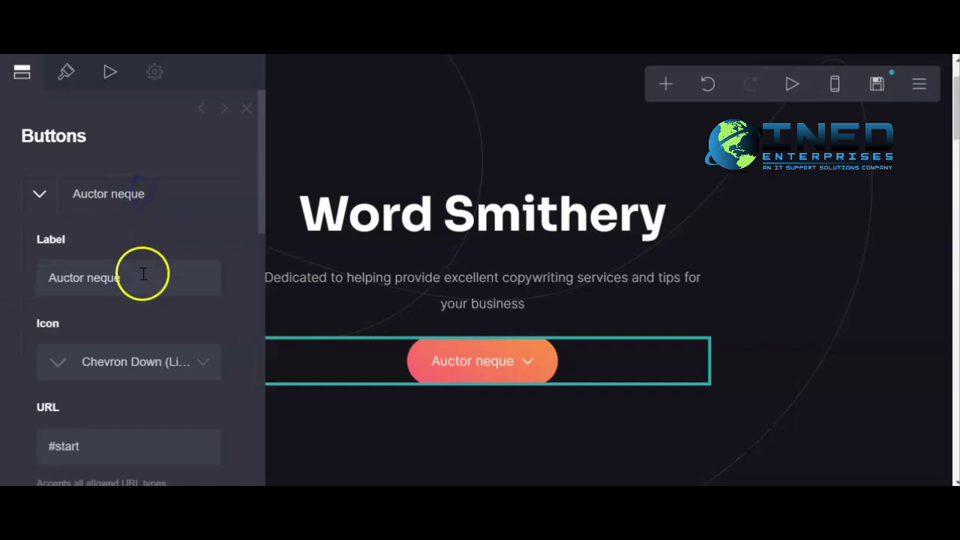
Replace the button label 'Auctor neque' with 'Scroll Down' and apply it.
{"action": "left_click", "coordinate": [109, 286]}
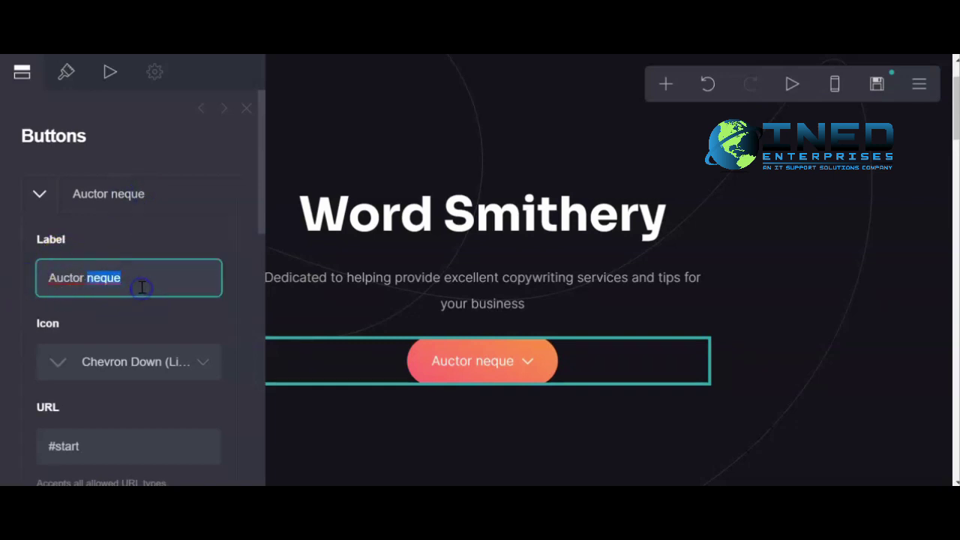
{"action": "triple_click", "coordinate": [142, 276]}
{"action": "type", "text": "Scroll Down"}
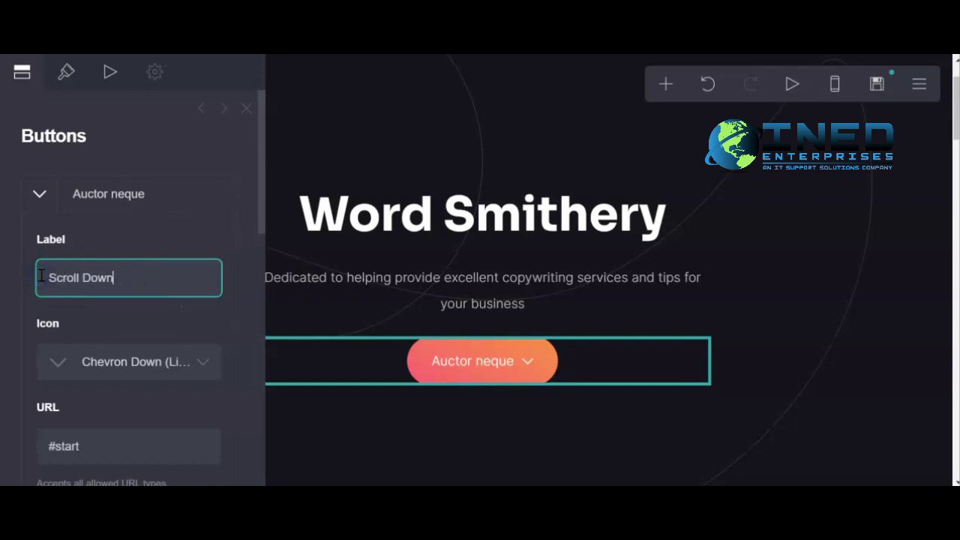
{"action": "scroll", "coordinate": [210, 429], "scroll_direction": "down", "scroll_amount": 10}
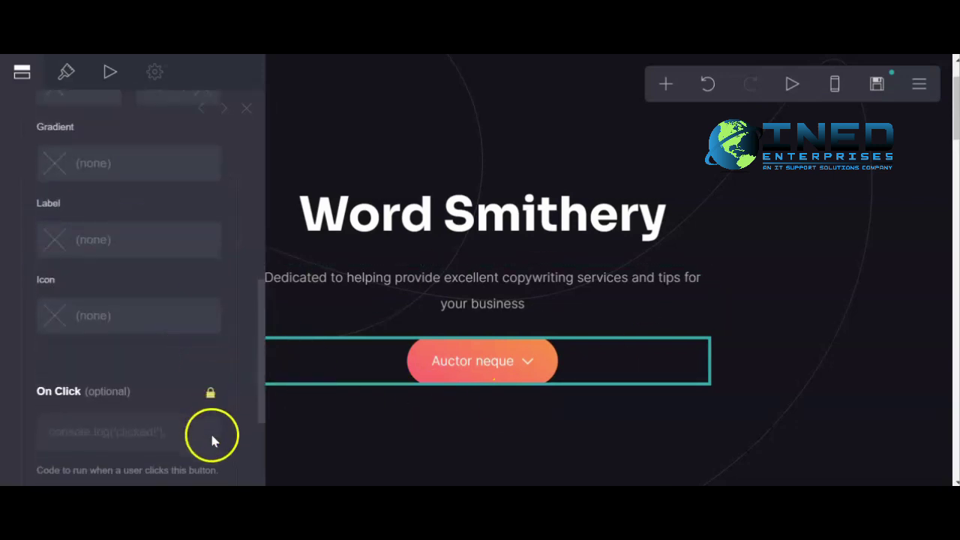
{"action": "left_click", "coordinate": [189, 448]}
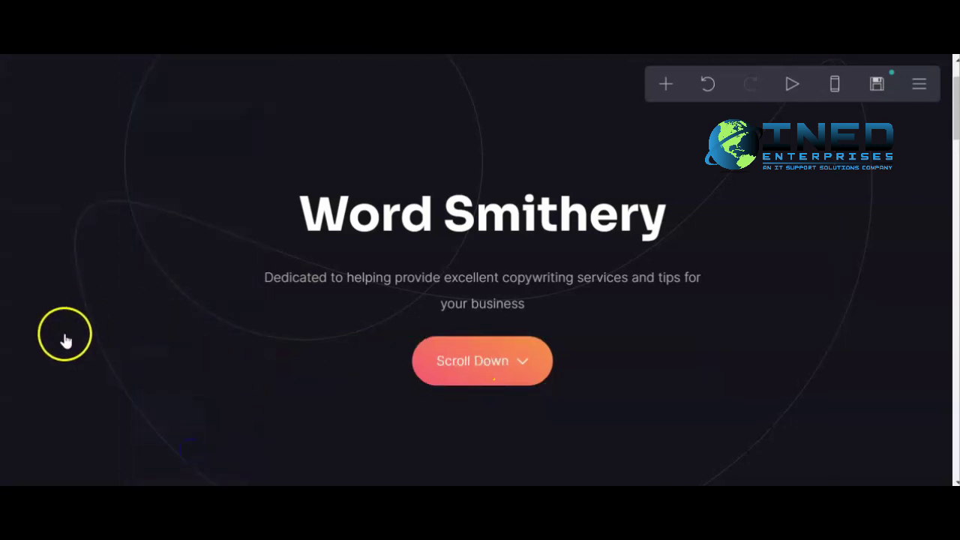
Set the hero background image to the coloured pencils photo from the built-in library.
{"action": "left_click", "coordinate": [57, 287]}
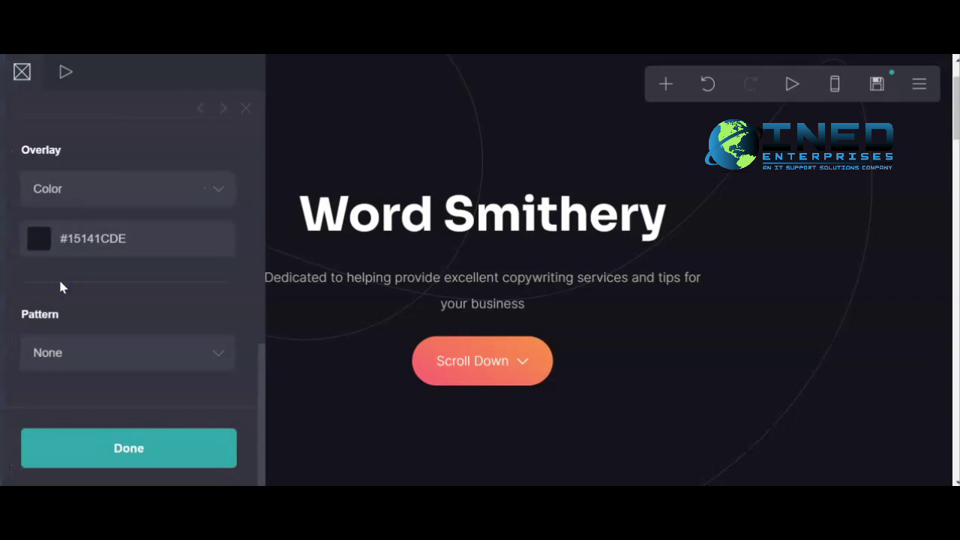
{"action": "left_click", "coordinate": [894, 213]}
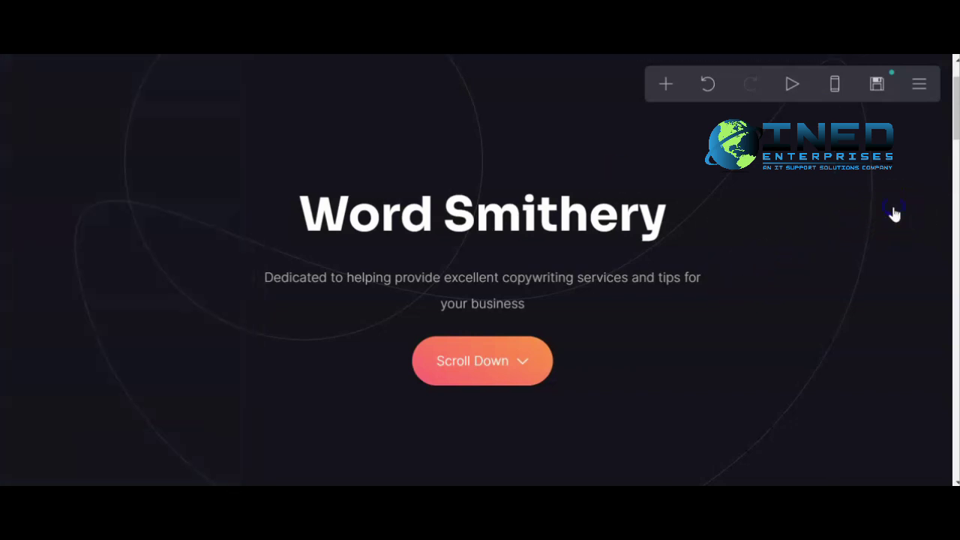
{"action": "left_click", "coordinate": [886, 248]}
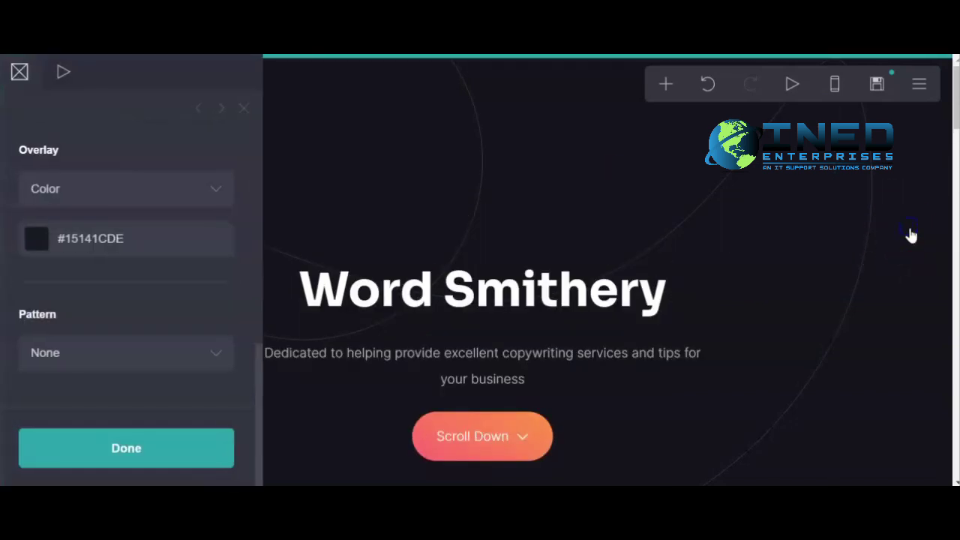
{"action": "scroll", "coordinate": [146, 248], "scroll_direction": "up", "scroll_amount": 10}
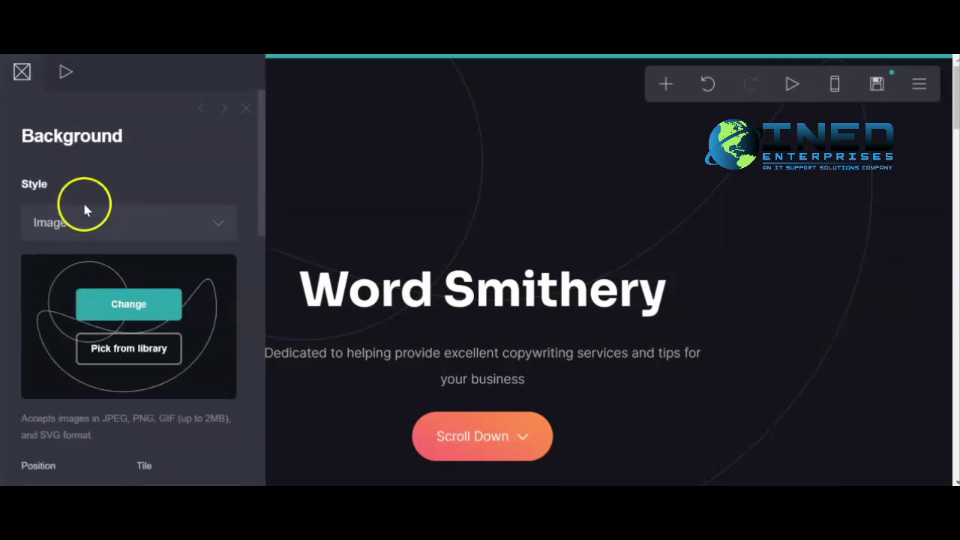
{"action": "left_click", "coordinate": [181, 235]}
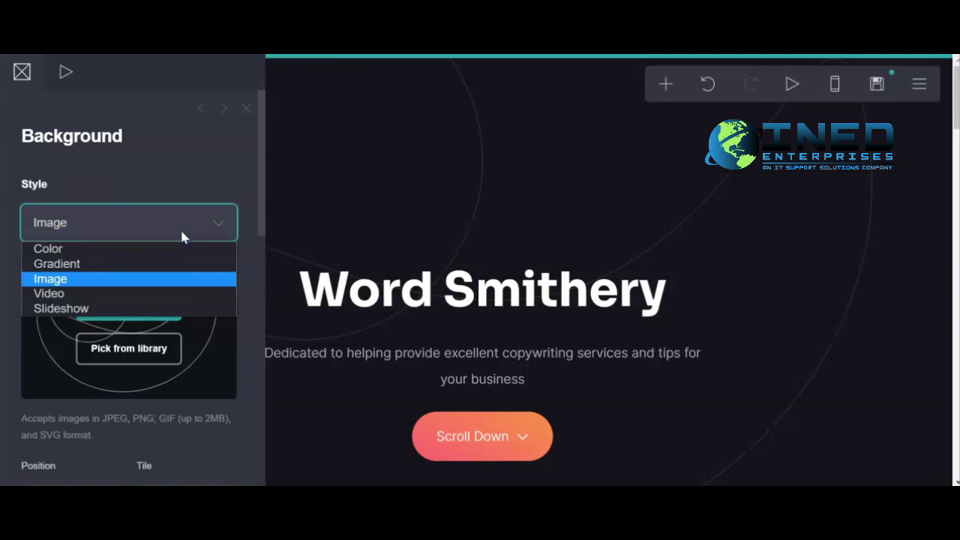
{"action": "left_click", "coordinate": [142, 346]}
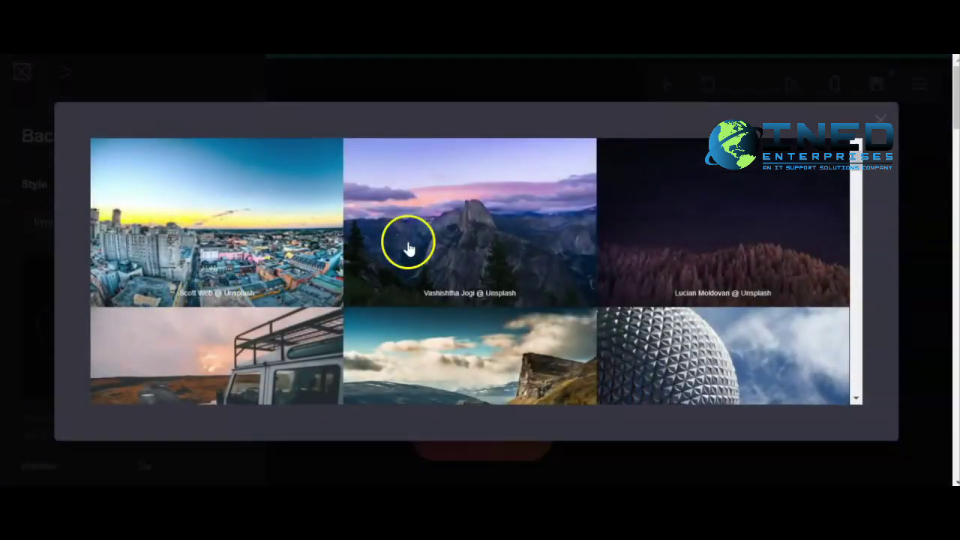
{"action": "scroll", "coordinate": [465, 244], "scroll_direction": "down", "scroll_amount": 5}
{"action": "scroll", "coordinate": [465, 244], "scroll_direction": "down", "scroll_amount": 5}
{"action": "left_click", "coordinate": [500, 202]}
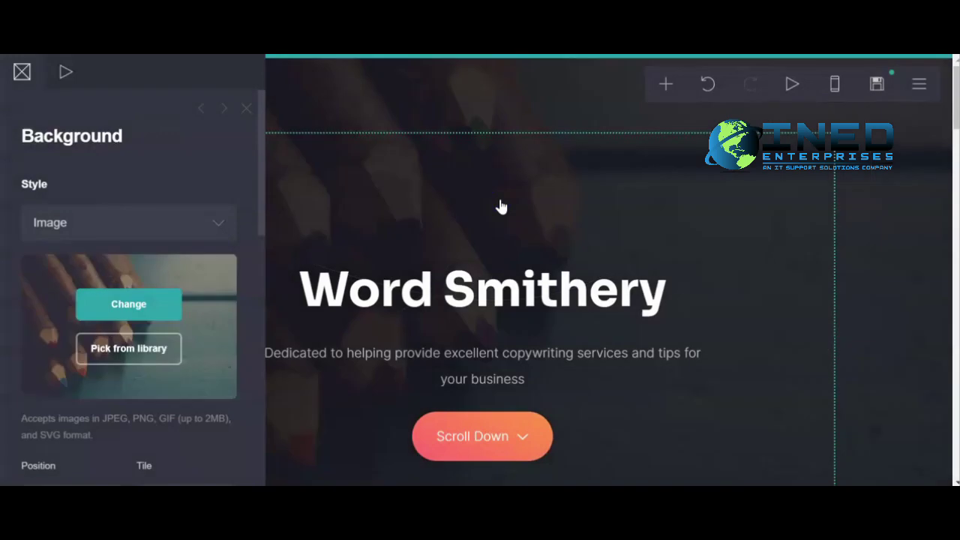
{"action": "left_click", "coordinate": [922, 207]}
{"action": "left_click", "coordinate": [425, 263]}
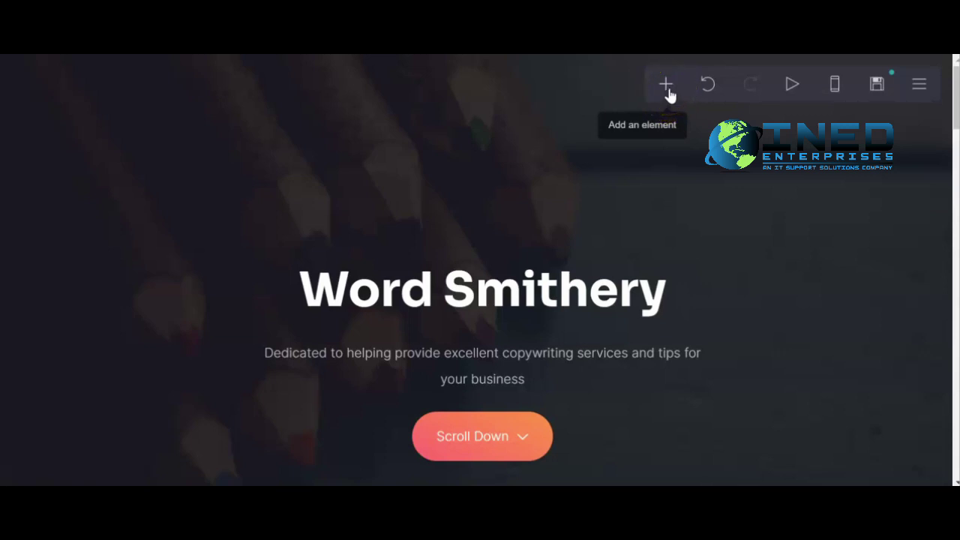
Undo the image element added above the hero title and scroll to the orange section.
{"action": "left_click", "coordinate": [667, 89]}
{"action": "left_click", "coordinate": [497, 178]}
{"action": "left_click_drag", "start_coordinate": [501, 193], "coordinate": [486, 227]}
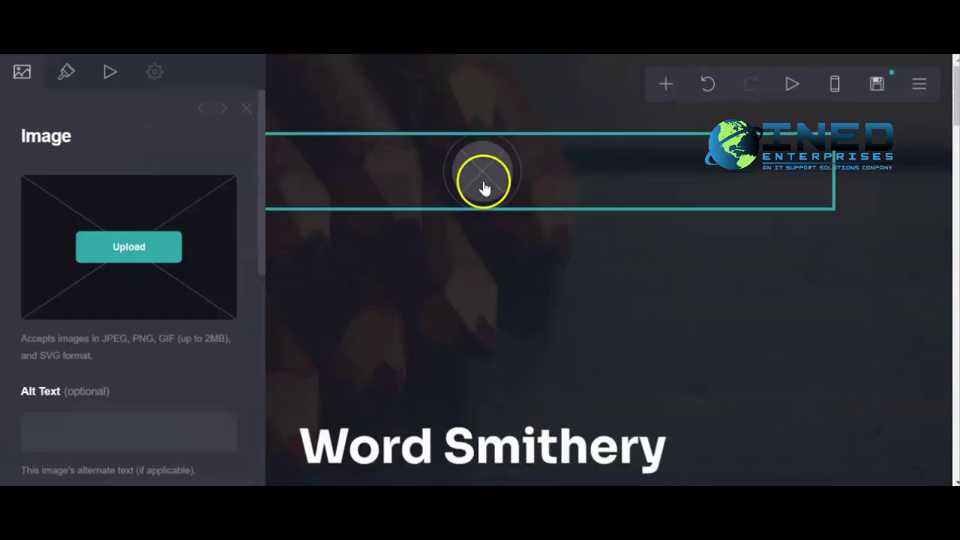
{"action": "left_click", "coordinate": [708, 83]}
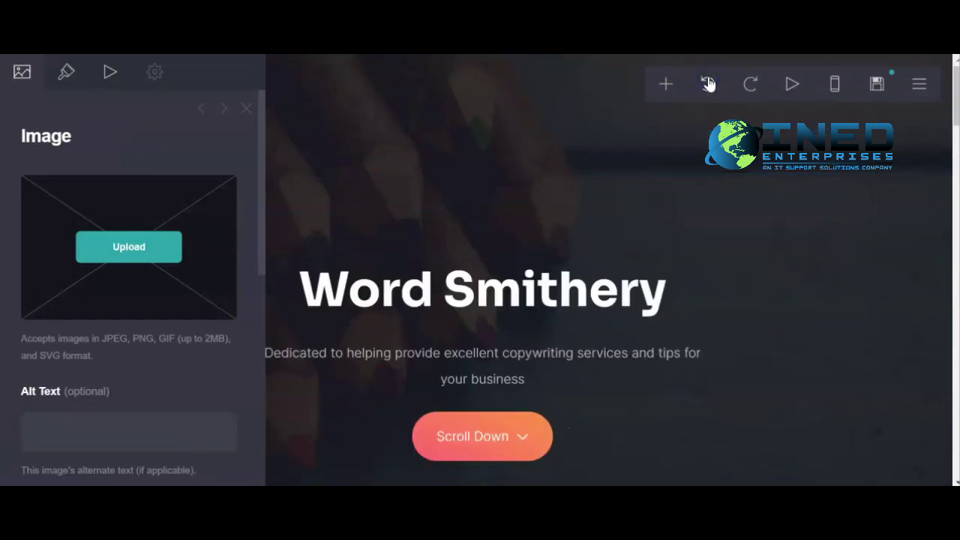
{"action": "left_click", "coordinate": [247, 111]}
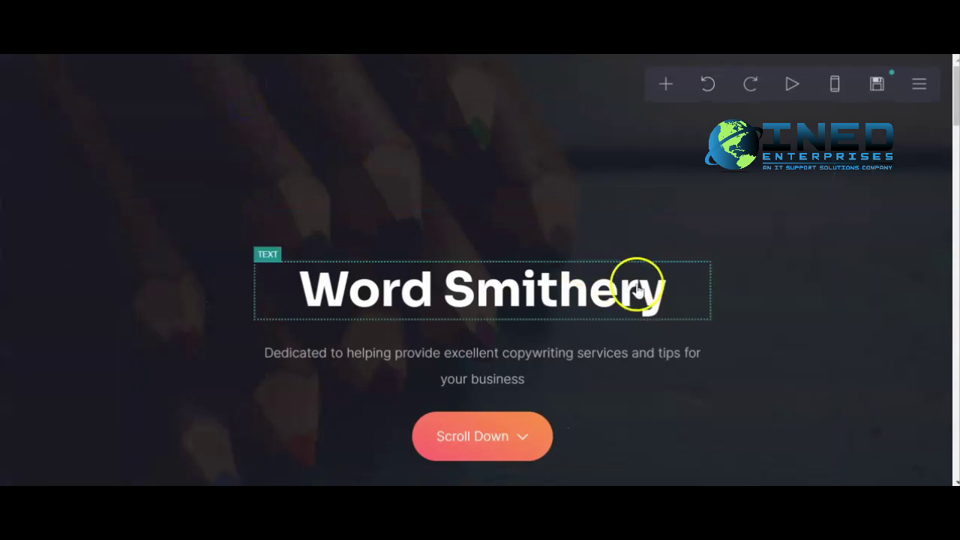
{"action": "scroll", "coordinate": [634, 279], "scroll_direction": "down", "scroll_amount": 5}
{"action": "scroll", "coordinate": [724, 304], "scroll_direction": "down", "scroll_amount": 4}
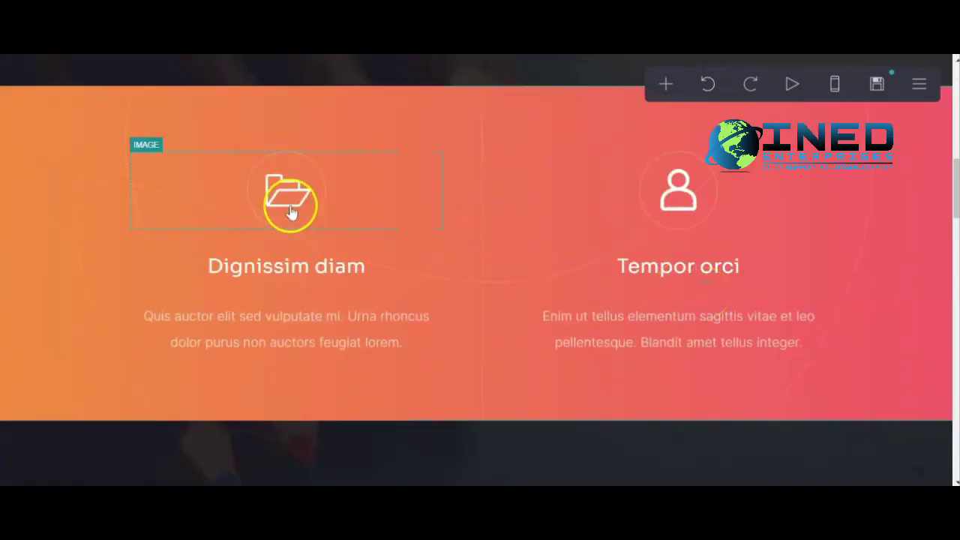
Rename the Tempor orci heading to 'CEO of Business'.
{"action": "scroll", "coordinate": [289, 210], "scroll_direction": "down", "scroll_amount": 4}
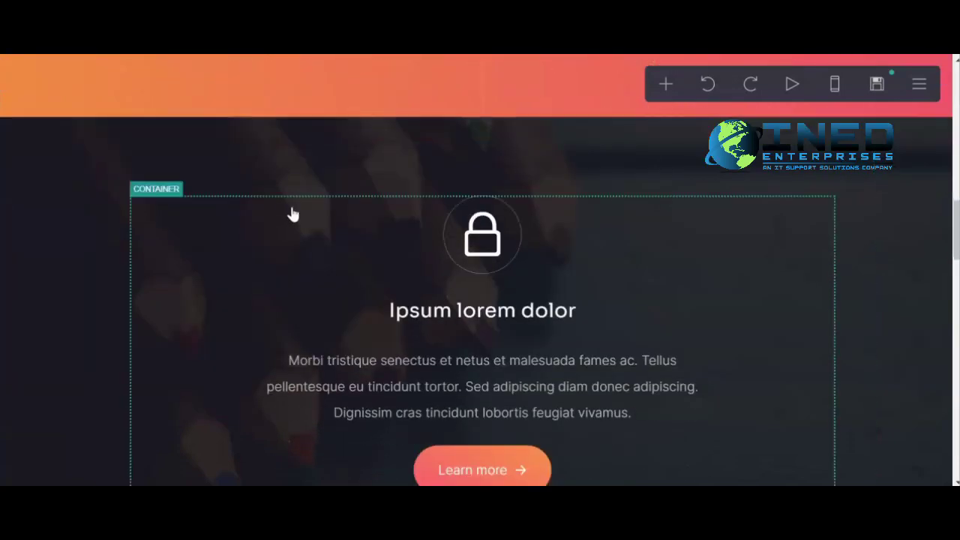
{"action": "scroll", "coordinate": [293, 210], "scroll_direction": "up", "scroll_amount": 4}
{"action": "left_click", "coordinate": [300, 209]}
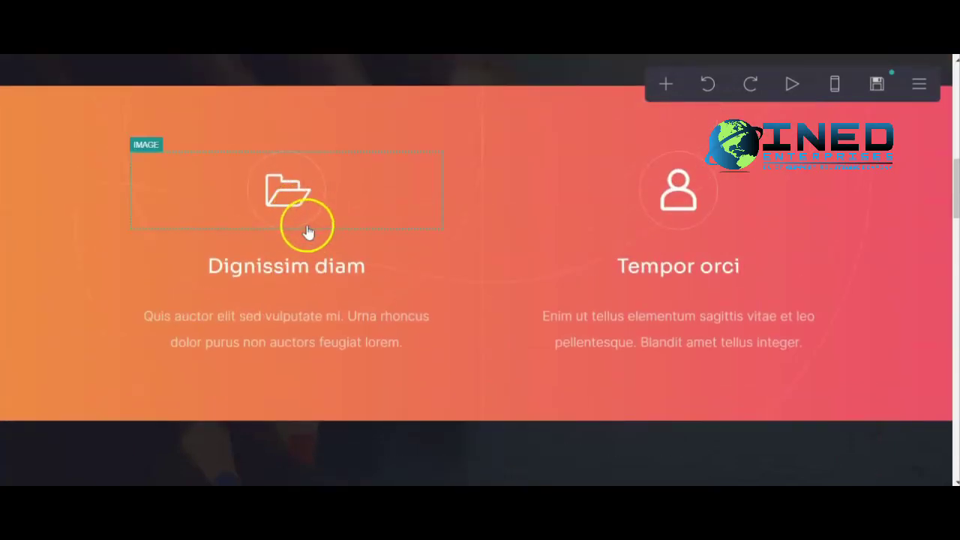
{"action": "left_click", "coordinate": [300, 265]}
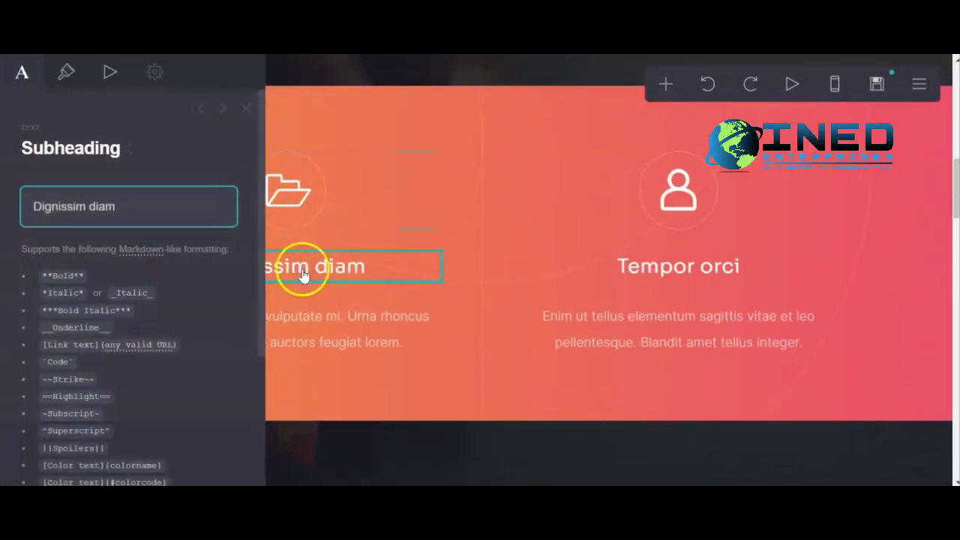
{"action": "left_click", "coordinate": [662, 268]}
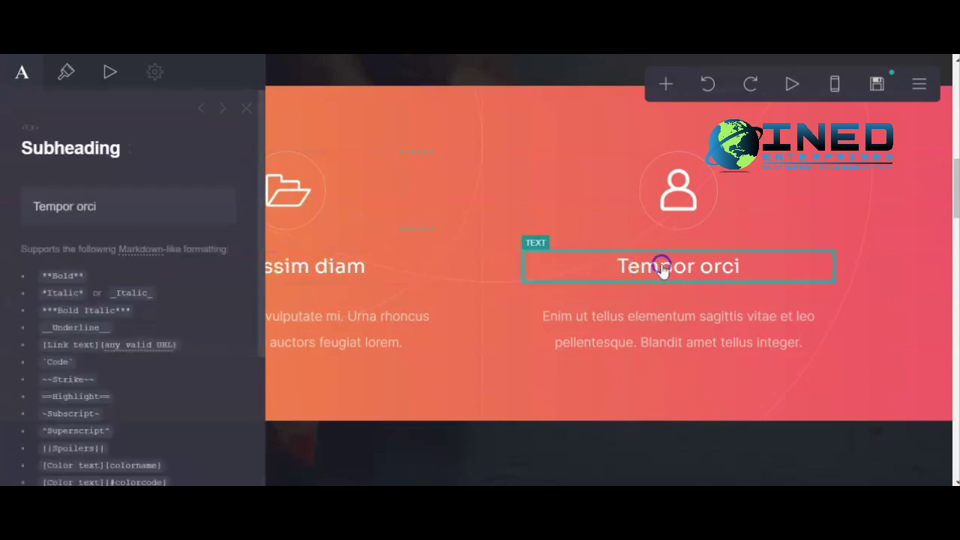
{"action": "triple_click", "coordinate": [106, 215]}
{"action": "type", "text": "CEO of"}
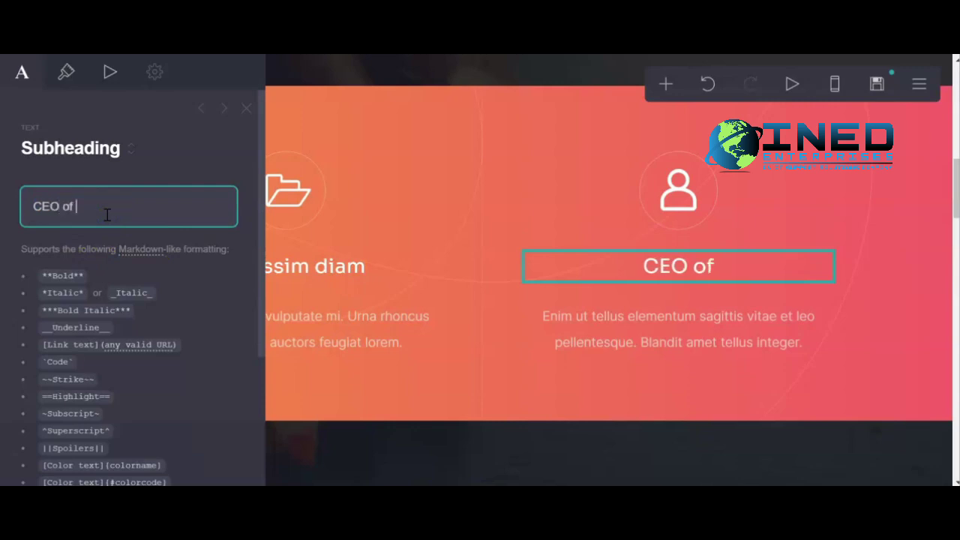
{"action": "type", "text": " Business"}
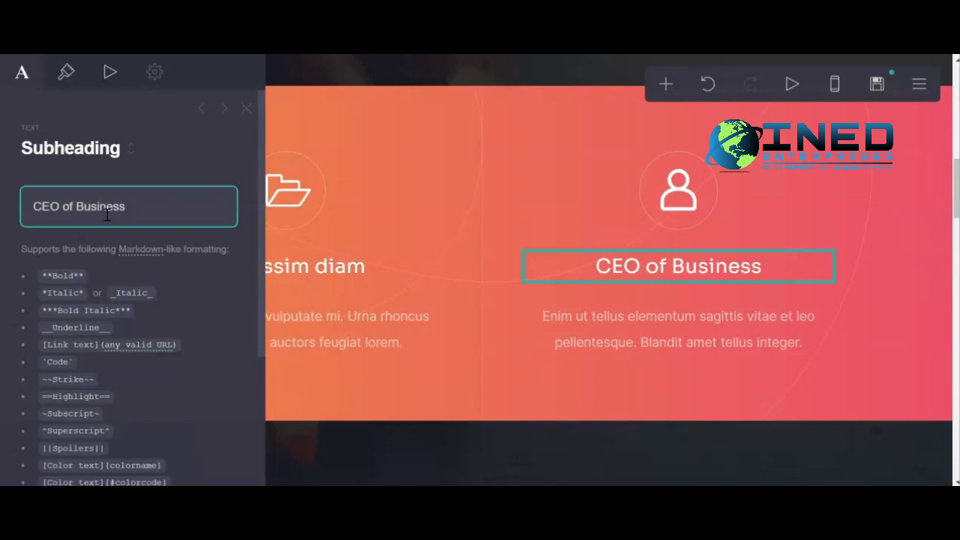
Replace the paragraph under CEO of Business with a person's name.
{"action": "left_click", "coordinate": [667, 342]}
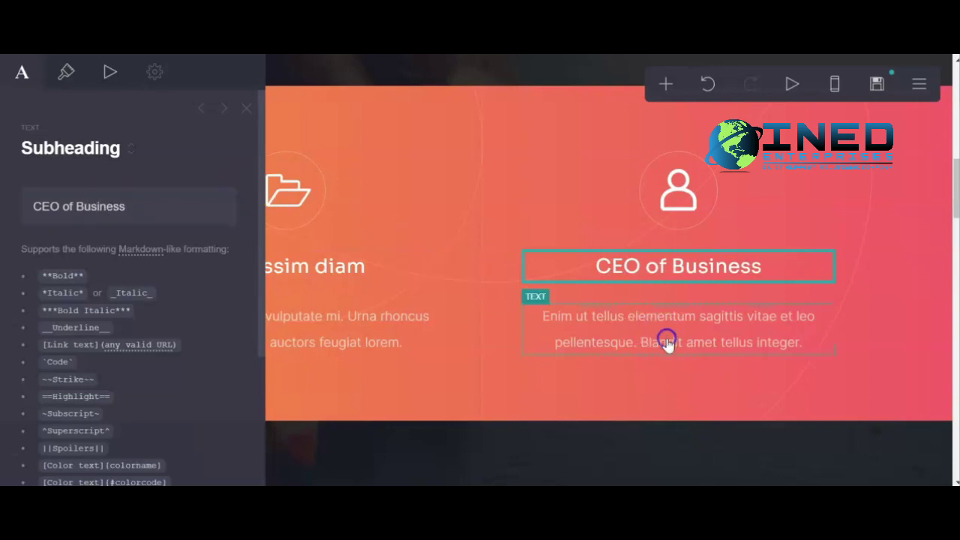
{"action": "left_click", "coordinate": [672, 339]}
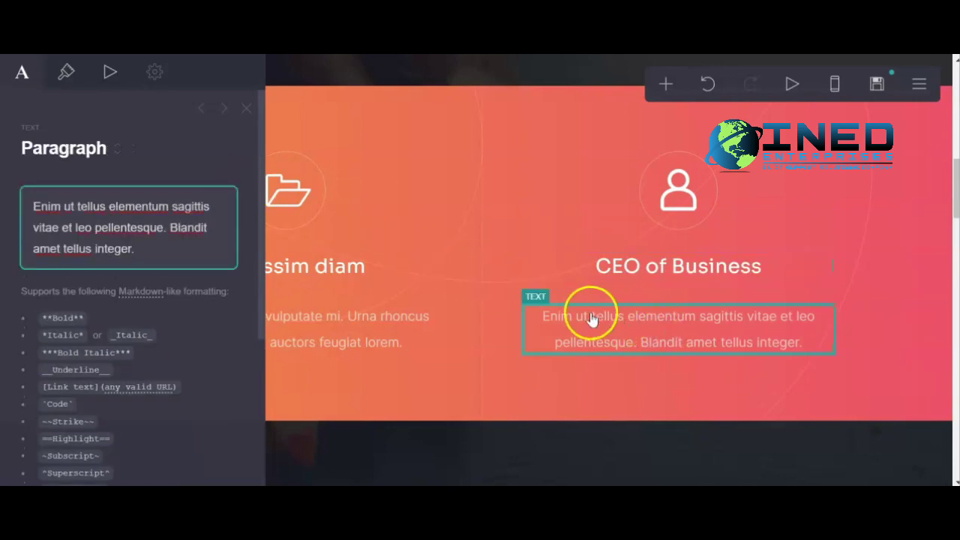
{"action": "left_click", "coordinate": [611, 331]}
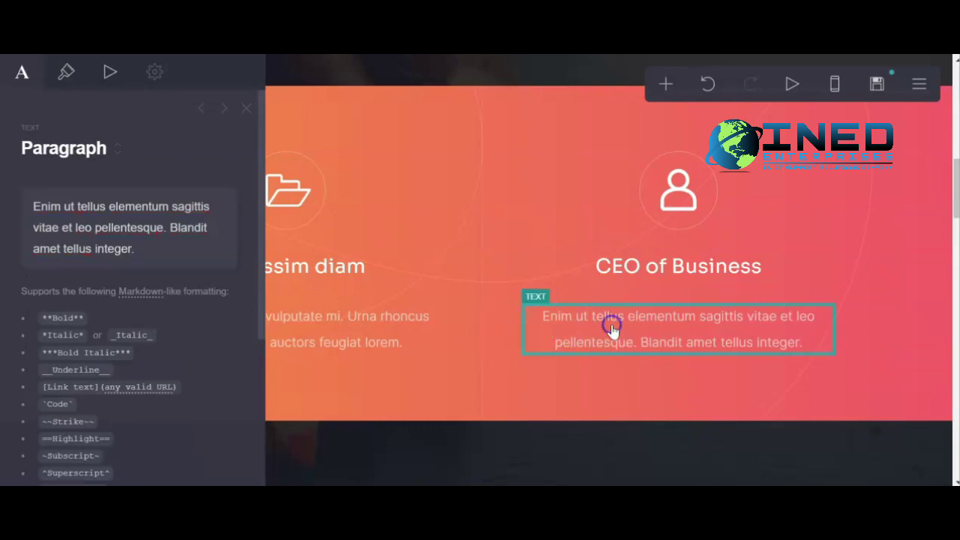
{"action": "left_click", "coordinate": [653, 328]}
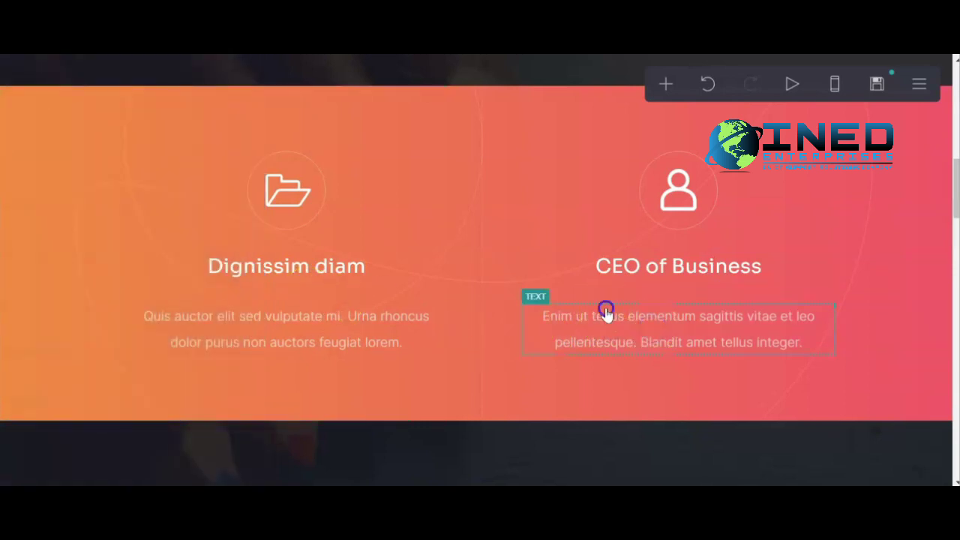
{"action": "left_click", "coordinate": [606, 311]}
{"action": "key", "text": "ctrl+a"}
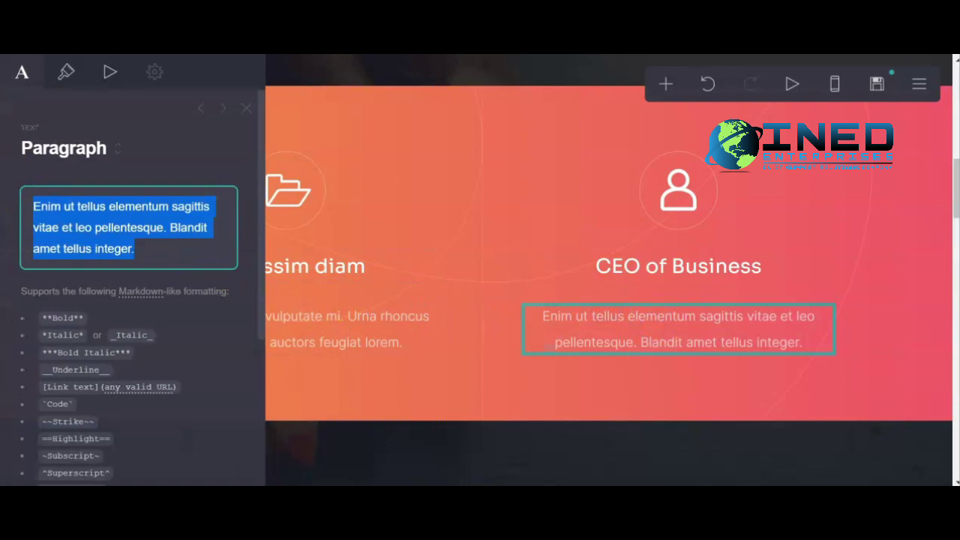
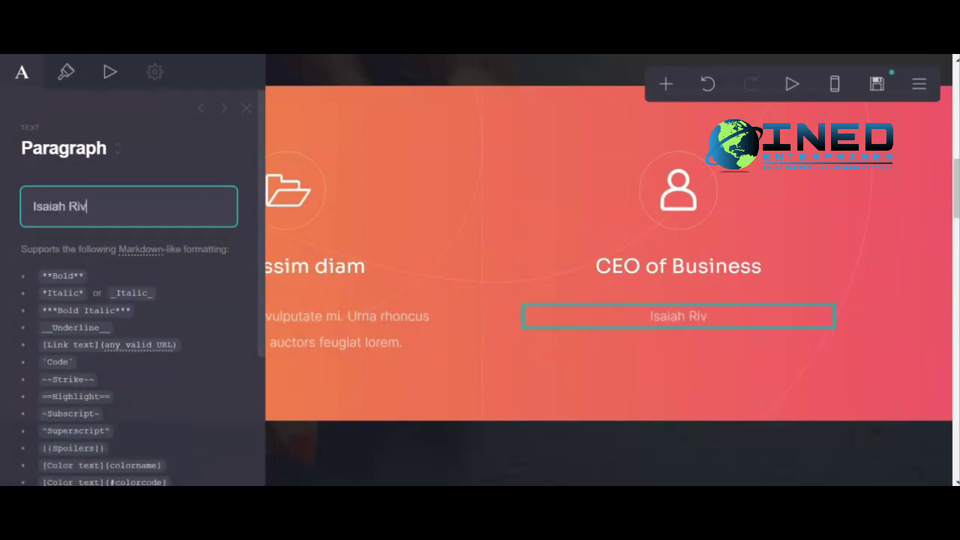
Rename the Dignissim diam heading to 'Folders'.
{"action": "left_click", "coordinate": [347, 327]}
{"action": "left_click", "coordinate": [339, 275]}
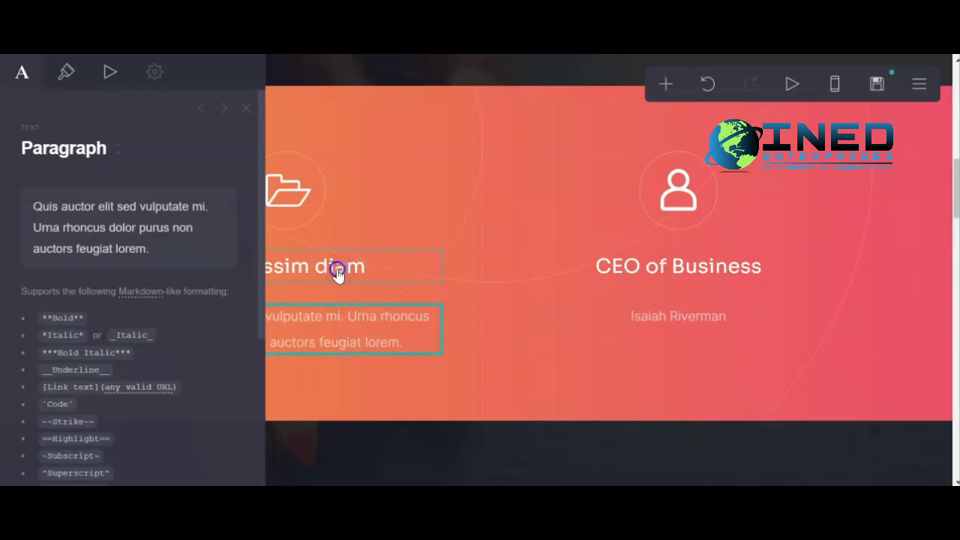
{"action": "left_click", "coordinate": [340, 274]}
{"action": "left_click_drag", "start_coordinate": [129, 210], "coordinate": [20, 202]}
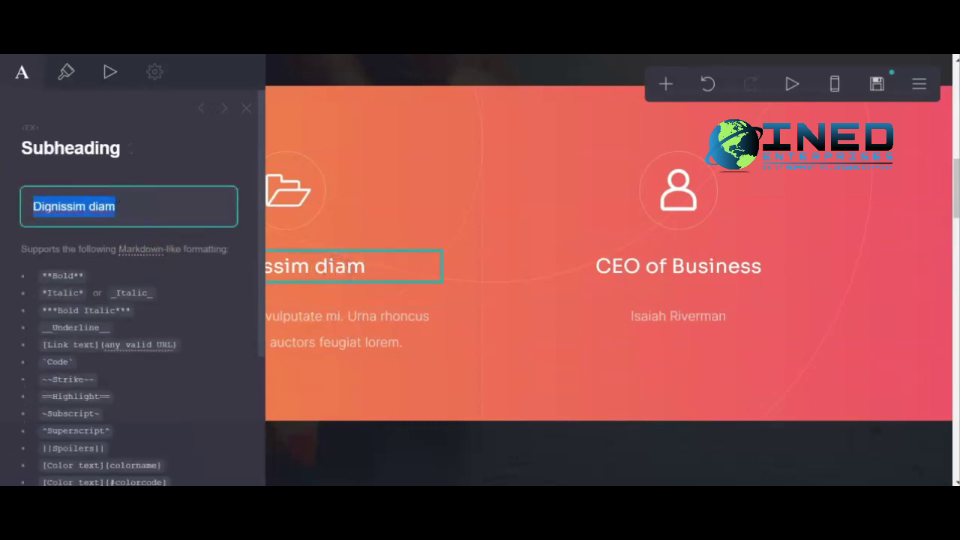
{"action": "type", "text": "Folders"}
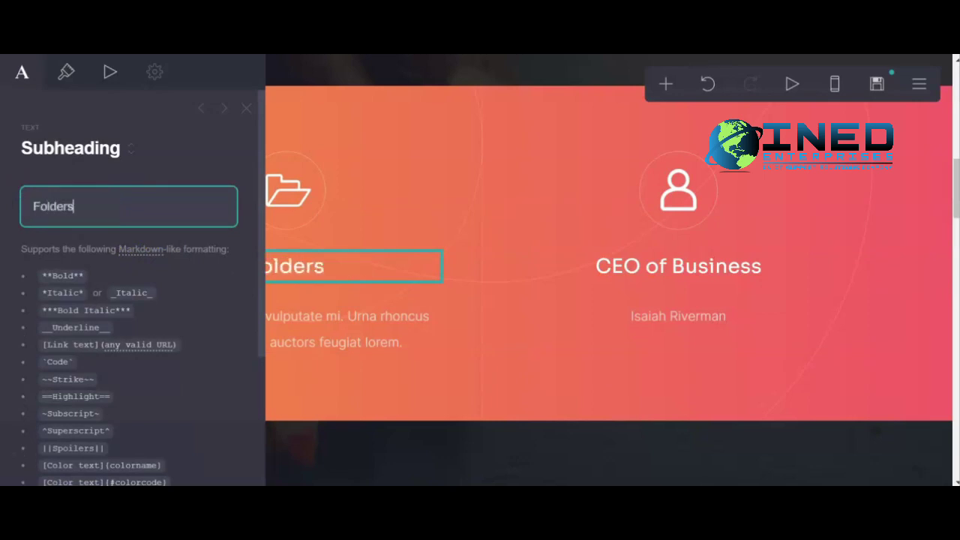
Replace the paragraph under Folders with 'Everything You Need'.
{"action": "left_click", "coordinate": [334, 318]}
{"action": "left_click", "coordinate": [138, 243]}
{"action": "left_click_drag", "start_coordinate": [142, 245], "coordinate": [33, 205]}
{"action": "type", "text": "Everything You Need"}
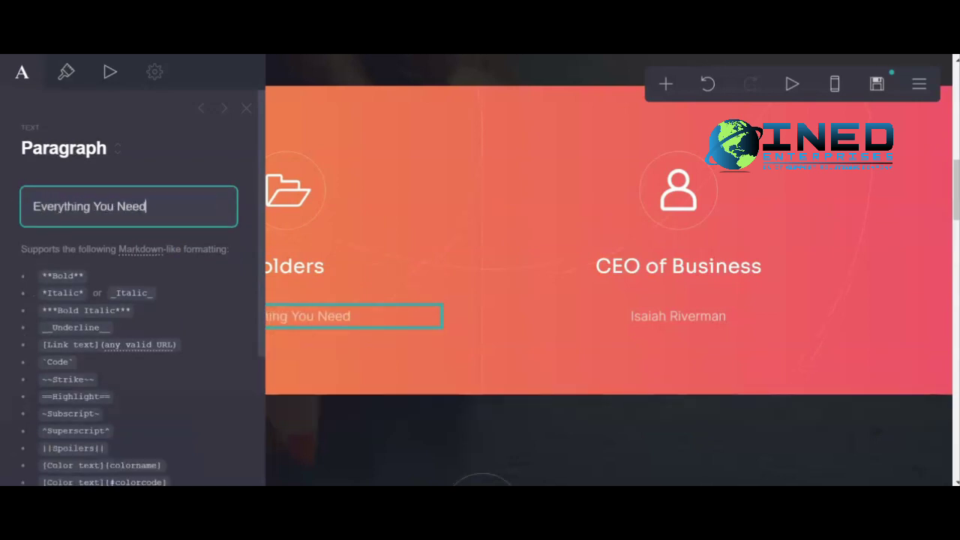
Replace the Ipsum lorem dolor section's paragraph text with 'B'.
{"action": "left_click", "coordinate": [246, 108]}
{"action": "scroll", "coordinate": [431, 248], "scroll_direction": "down", "scroll_amount": 3}
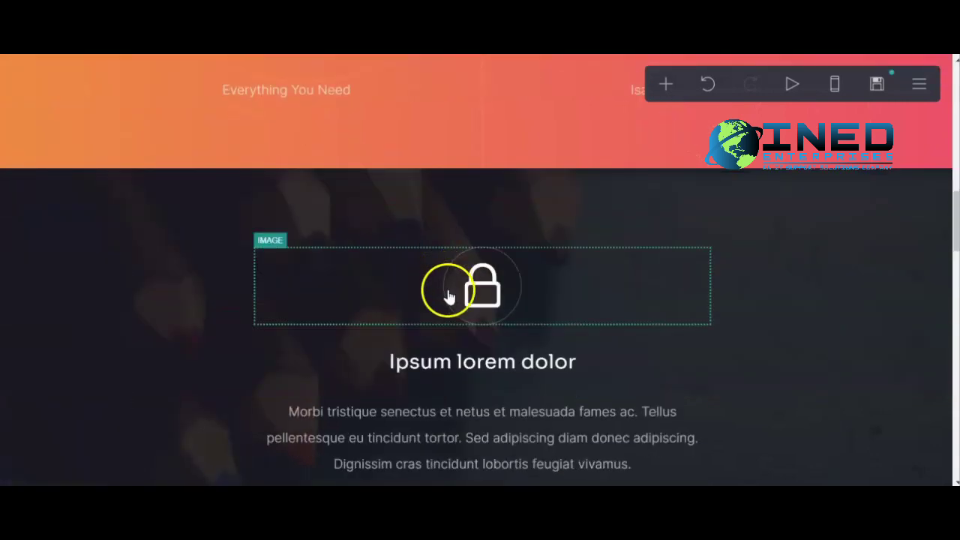
{"action": "scroll", "coordinate": [451, 292], "scroll_direction": "down", "scroll_amount": 1}
{"action": "scroll", "coordinate": [568, 294], "scroll_direction": "down", "scroll_amount": 3}
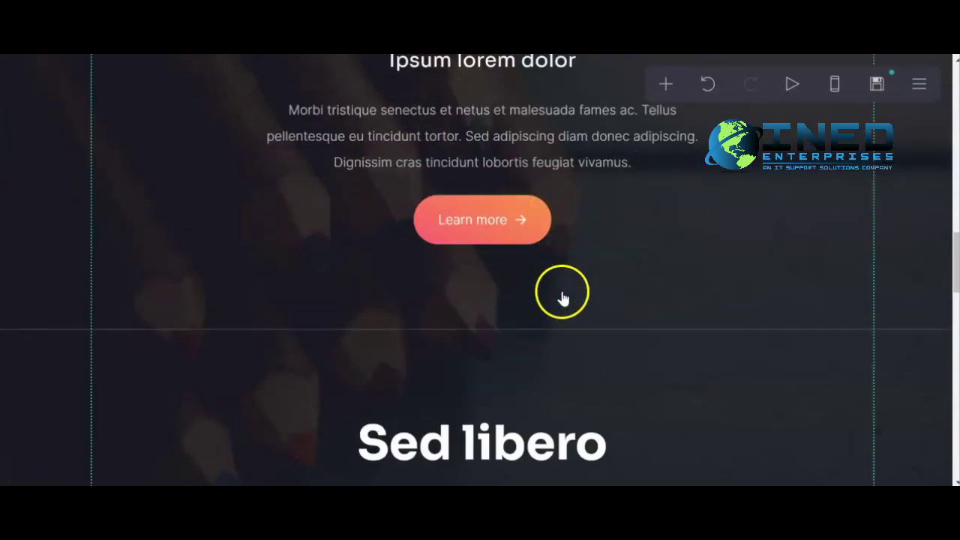
{"action": "scroll", "coordinate": [555, 300], "scroll_direction": "up", "scroll_amount": 2}
{"action": "left_click", "coordinate": [418, 284]}
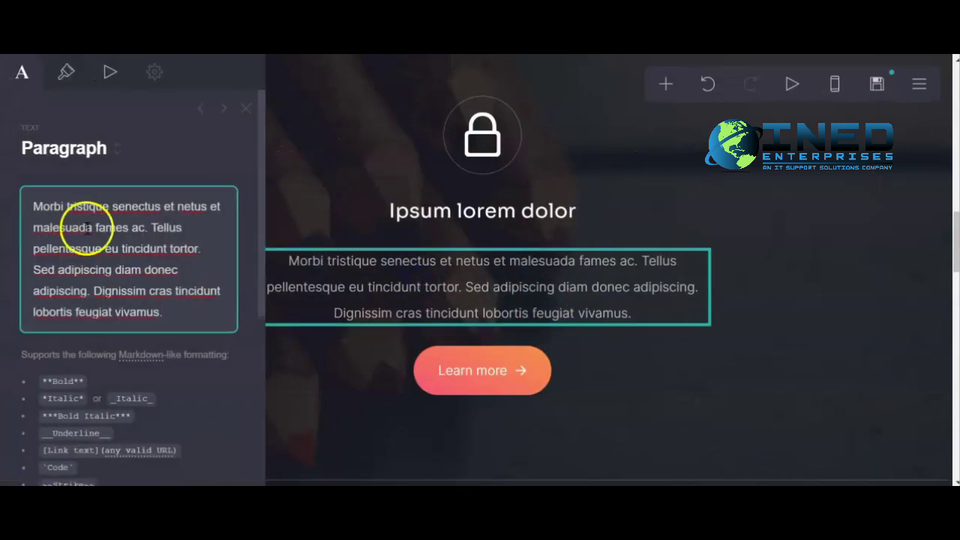
{"action": "left_click_drag", "start_coordinate": [165, 313], "coordinate": [30, 215]}
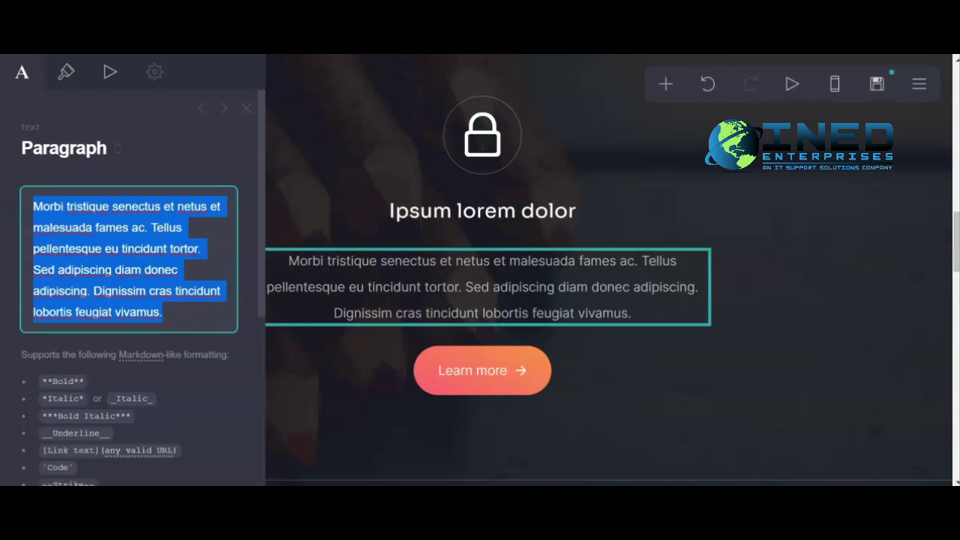
{"action": "type", "text": "B"}
Change the Ipsum lorem dolor heading to 'Be a Better Copywriter with these tips'.
{"action": "left_click", "coordinate": [484, 215]}
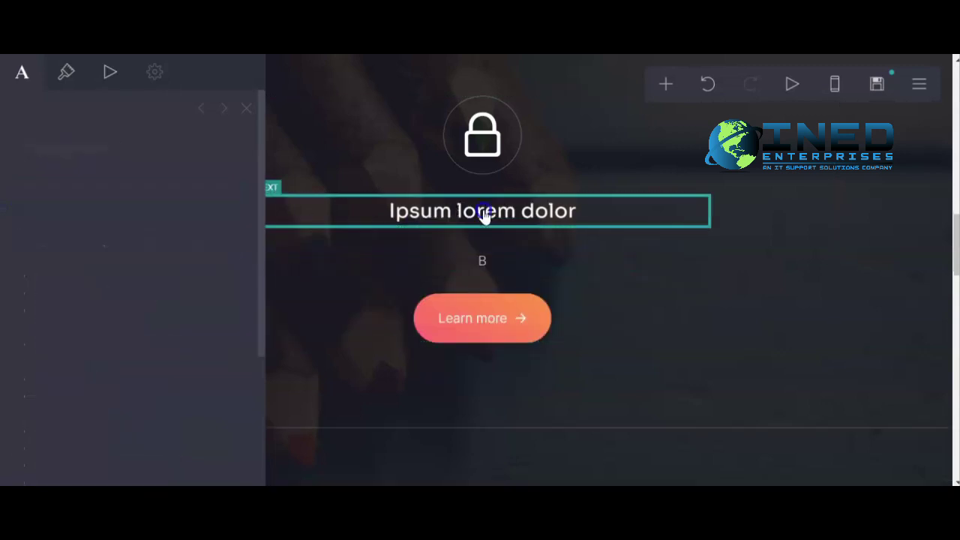
{"action": "left_click_drag", "start_coordinate": [163, 215], "coordinate": [36, 208]}
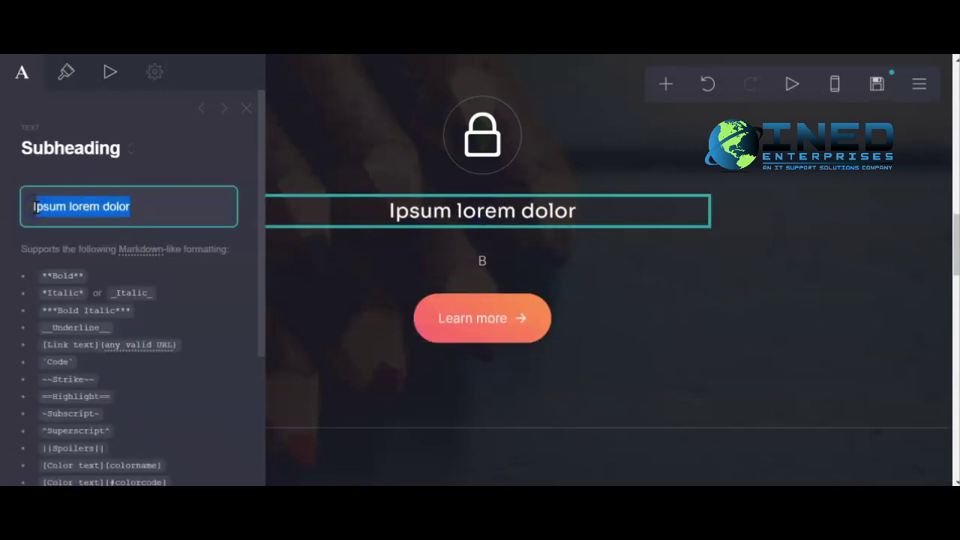
{"action": "key", "text": "BackSpace"}
{"action": "type", "text": "Be a Better Cop"}
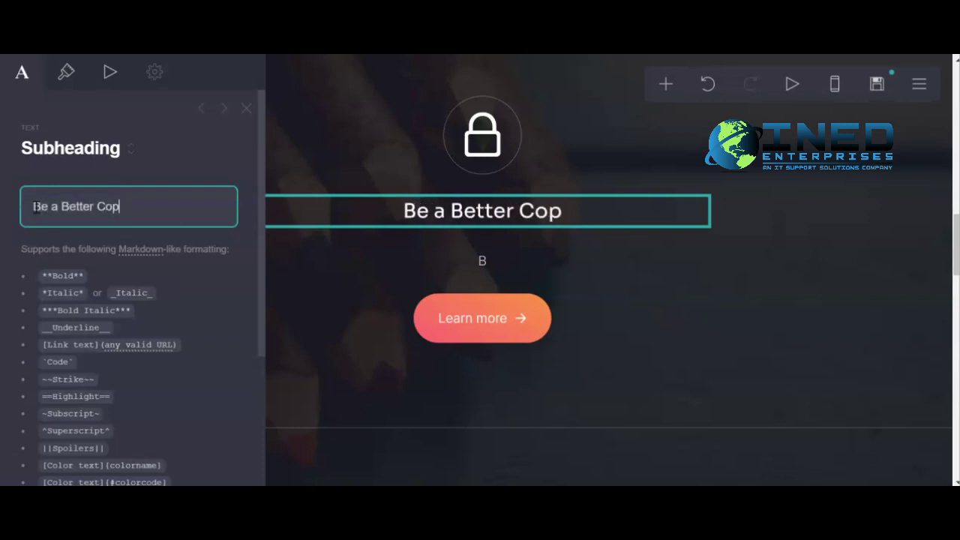
{"action": "type", "text": "ywriter with these tops"}
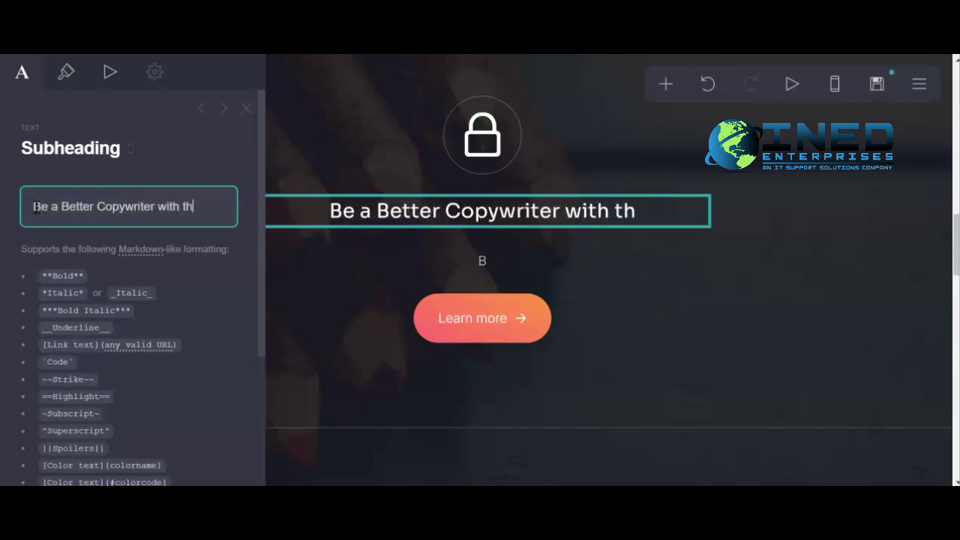
{"action": "key", "text": "BackSpace"}
{"action": "key", "text": "BackSpace"}
{"action": "key", "text": "BackSpace"}
{"action": "key", "text": "BackSpace"}
{"action": "type", "text": "ips"}
{"action": "scroll", "coordinate": [150, 315], "scroll_direction": "down", "scroll_amount": 5}
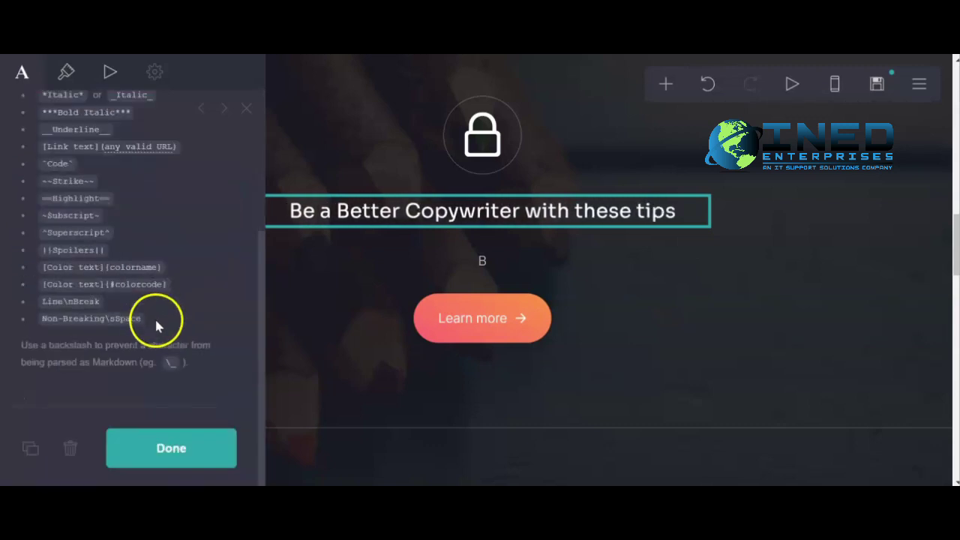
{"action": "left_click", "coordinate": [210, 443]}
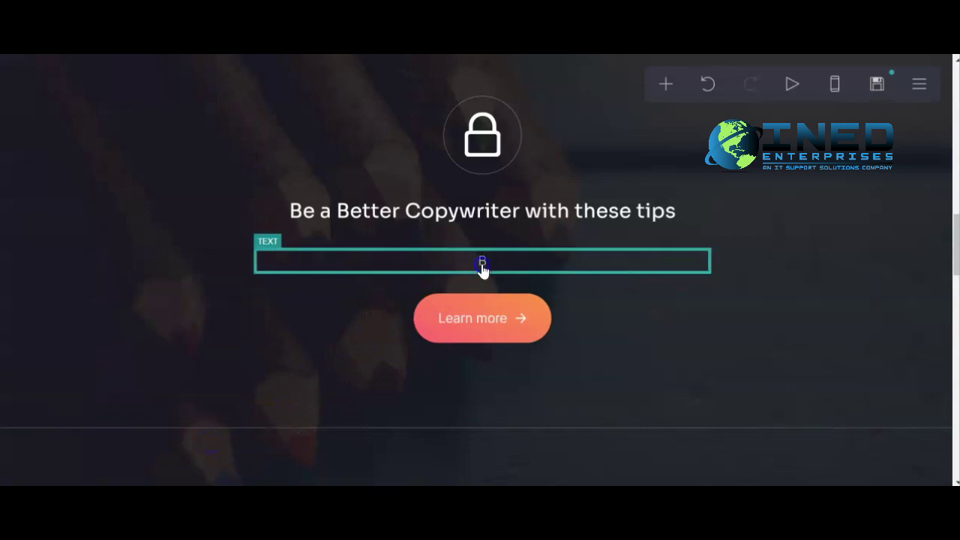
Delete the stray 'B' text element below the heading.
{"action": "left_click", "coordinate": [483, 269]}
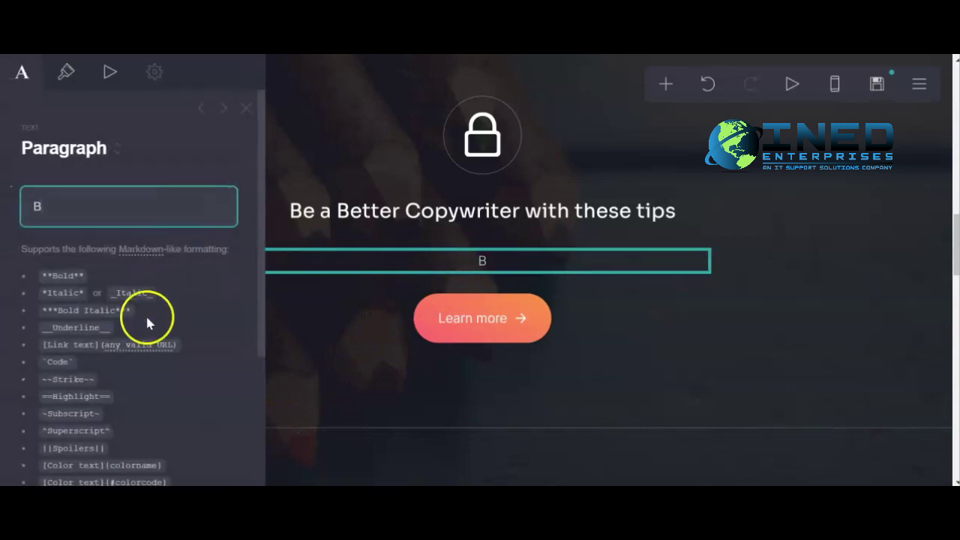
{"action": "scroll", "coordinate": [90, 427], "scroll_direction": "down", "scroll_amount": 5}
{"action": "left_click", "coordinate": [72, 447]}
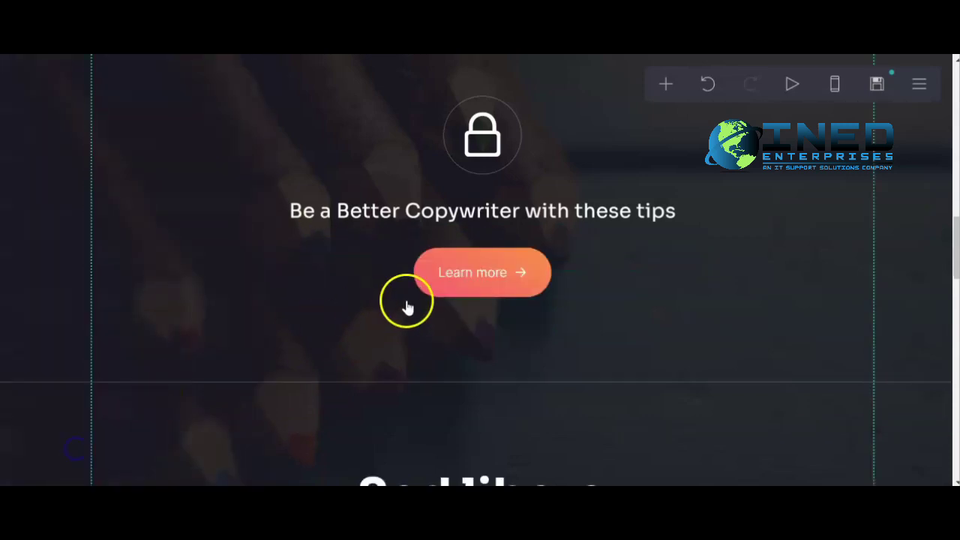
{"action": "scroll", "coordinate": [412, 305], "scroll_direction": "down", "scroll_amount": 4}
Rename the Sed libero heading to 'Cost of Product'.
{"action": "left_click", "coordinate": [478, 192]}
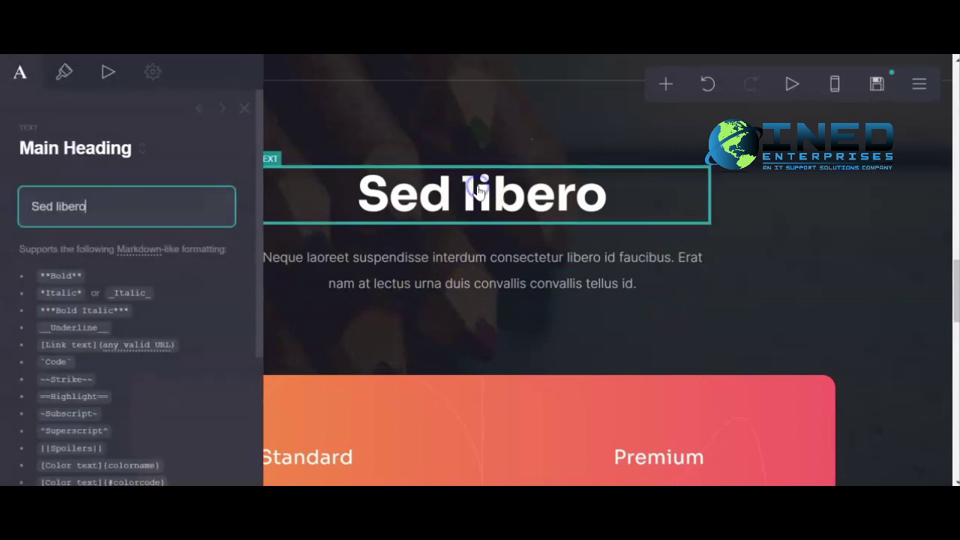
{"action": "type", "text": "Pricing"}
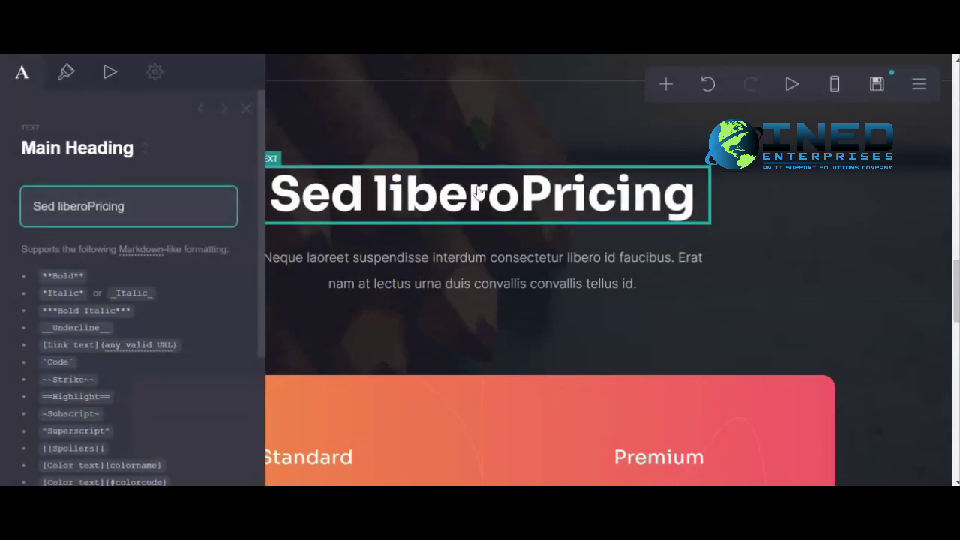
{"action": "triple_click", "coordinate": [108, 211]}
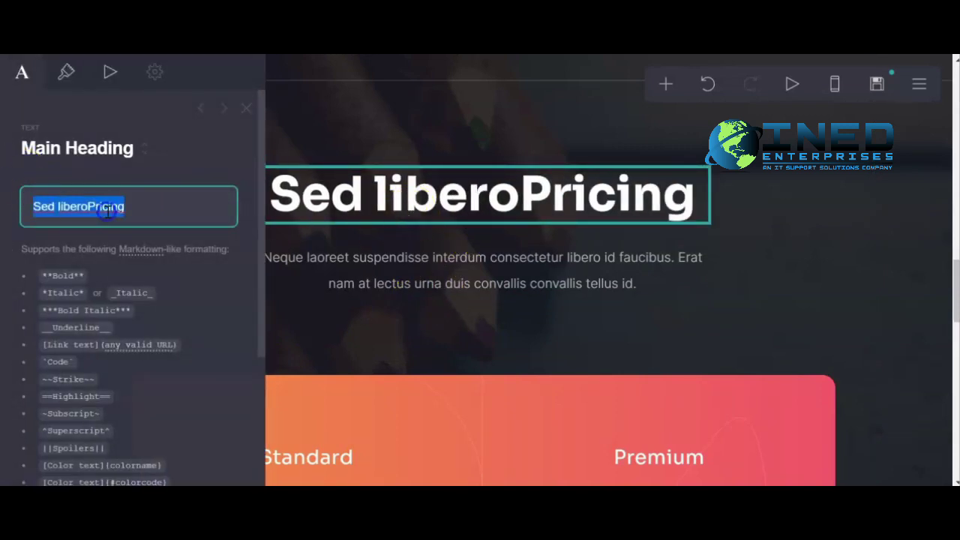
{"action": "type", "text": "Cost of Pru"}
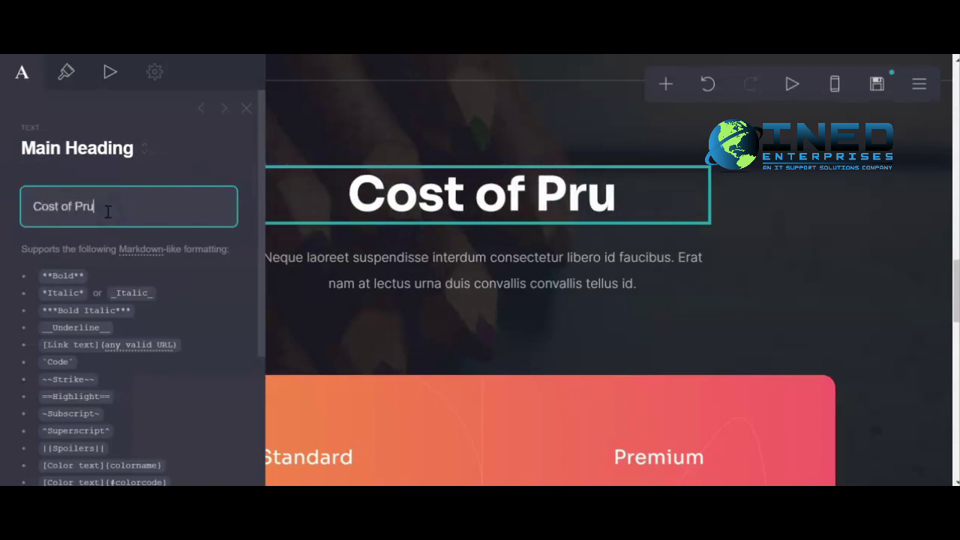
{"action": "key", "text": "BackSpace"}
{"action": "type", "text": "oduct"}
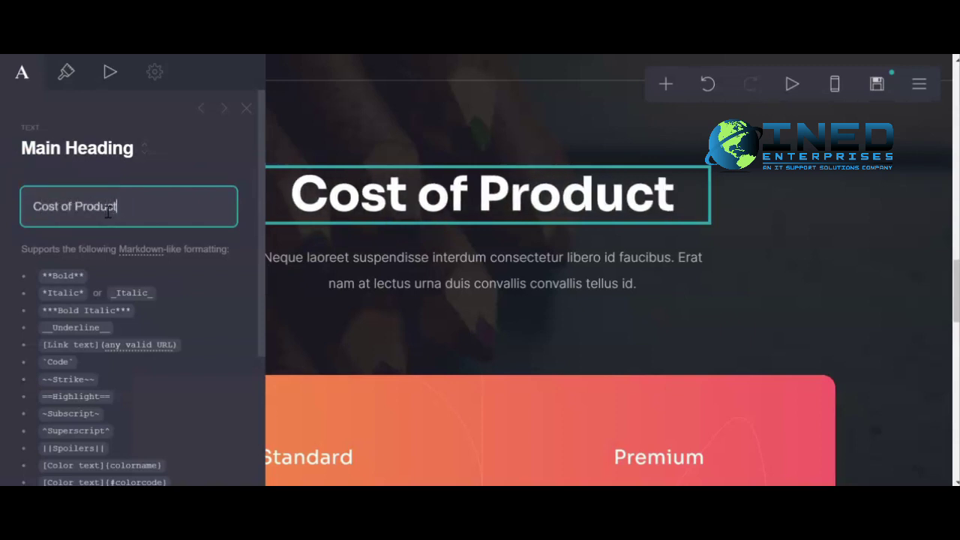
{"action": "left_click", "coordinate": [481, 351]}
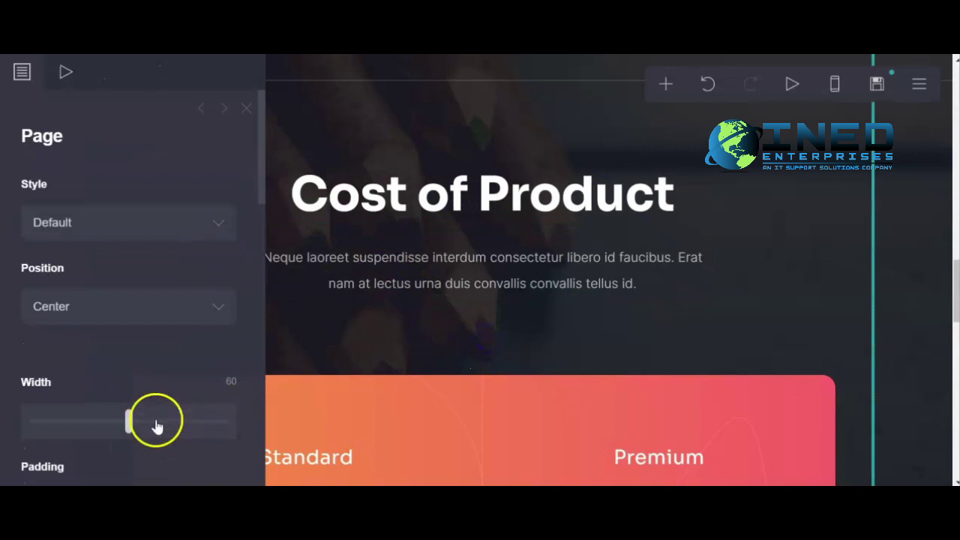
{"action": "scroll", "coordinate": [171, 434], "scroll_direction": "down", "scroll_amount": 5}
{"action": "scroll", "coordinate": [180, 445], "scroll_direction": "down", "scroll_amount": 3}
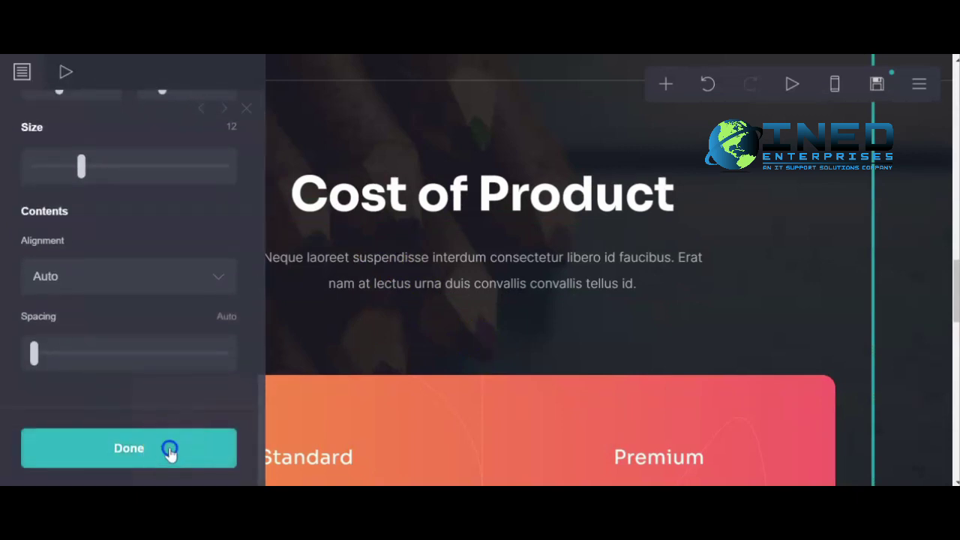
{"action": "left_click", "coordinate": [171, 453]}
Delete the placeholder paragraph below the Cost of Product heading.
{"action": "left_click", "coordinate": [441, 270]}
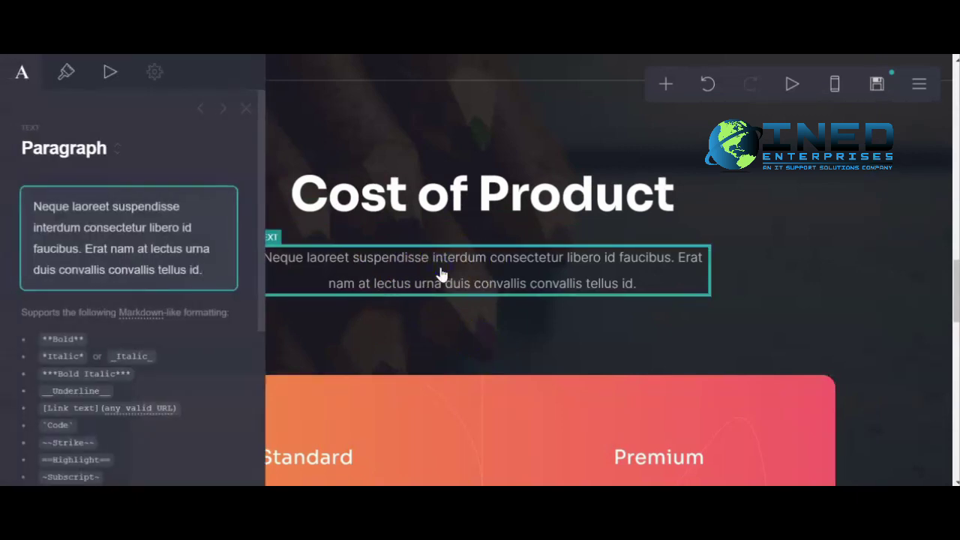
{"action": "scroll", "coordinate": [303, 310], "scroll_direction": "down", "scroll_amount": 3}
{"action": "scroll", "coordinate": [102, 390], "scroll_direction": "down", "scroll_amount": 5}
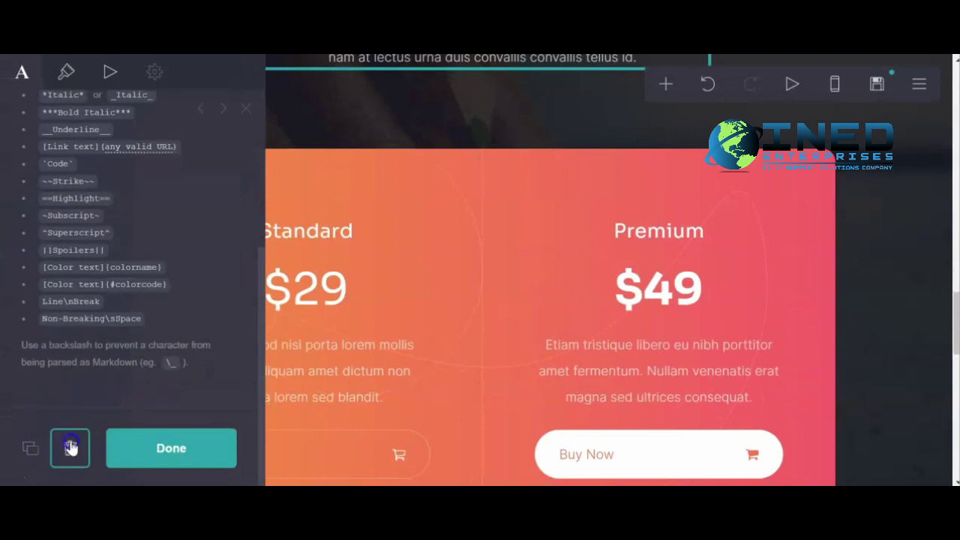
{"action": "left_click", "coordinate": [70, 446]}
Remove the pricing container's right column and set its type to Default.
{"action": "left_click", "coordinate": [482, 199]}
{"action": "scroll", "coordinate": [472, 225], "scroll_direction": "up", "scroll_amount": 3}
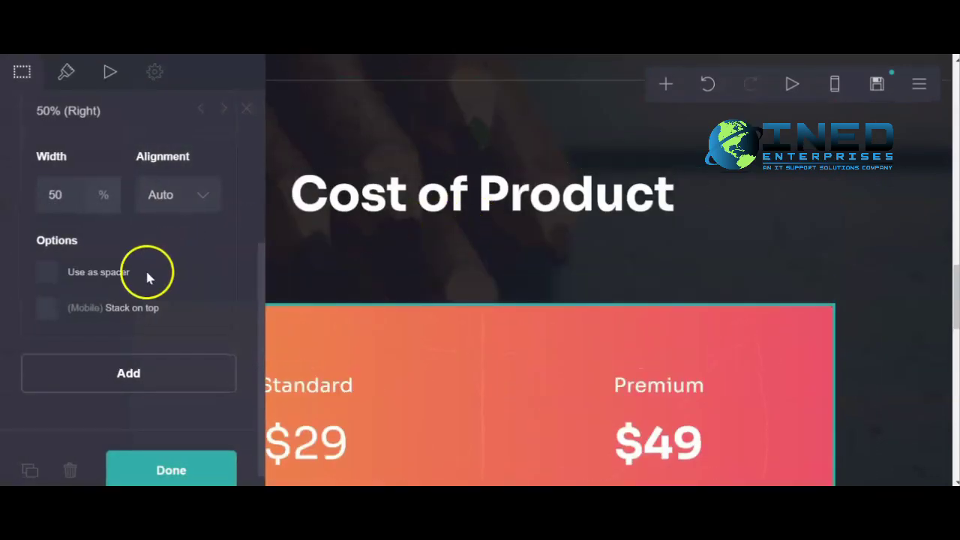
{"action": "scroll", "coordinate": [85, 275], "scroll_direction": "up", "scroll_amount": 5}
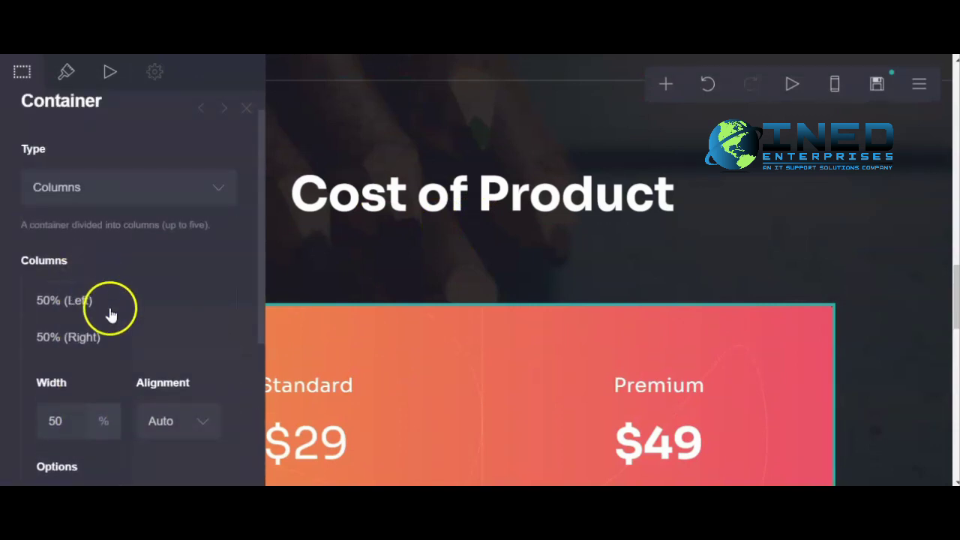
{"action": "left_click", "coordinate": [110, 314]}
{"action": "scroll", "coordinate": [108, 315], "scroll_direction": "down", "scroll_amount": 7}
{"action": "scroll", "coordinate": [108, 316], "scroll_direction": "up", "scroll_amount": 5}
{"action": "scroll", "coordinate": [106, 316], "scroll_direction": "up", "scroll_amount": 5}
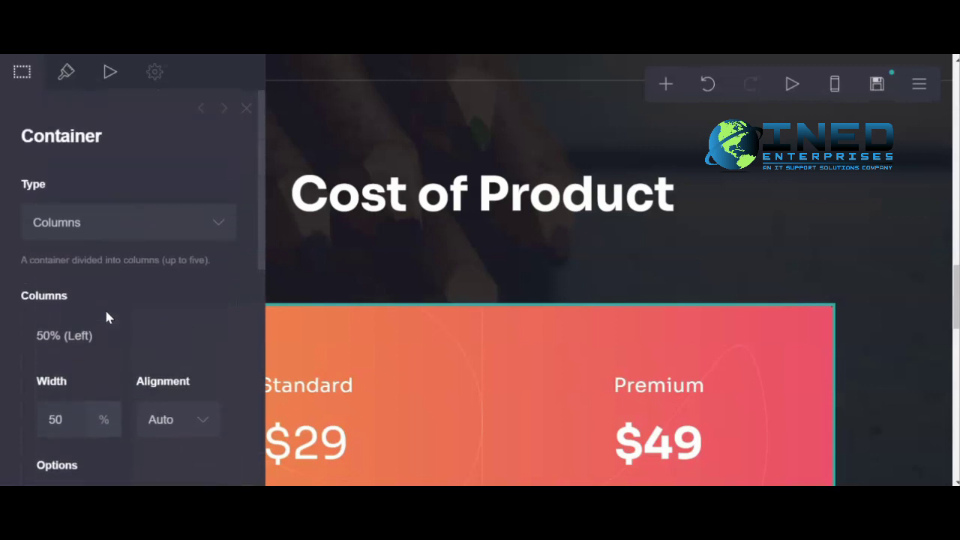
{"action": "left_click", "coordinate": [166, 222]}
{"action": "left_click", "coordinate": [120, 248]}
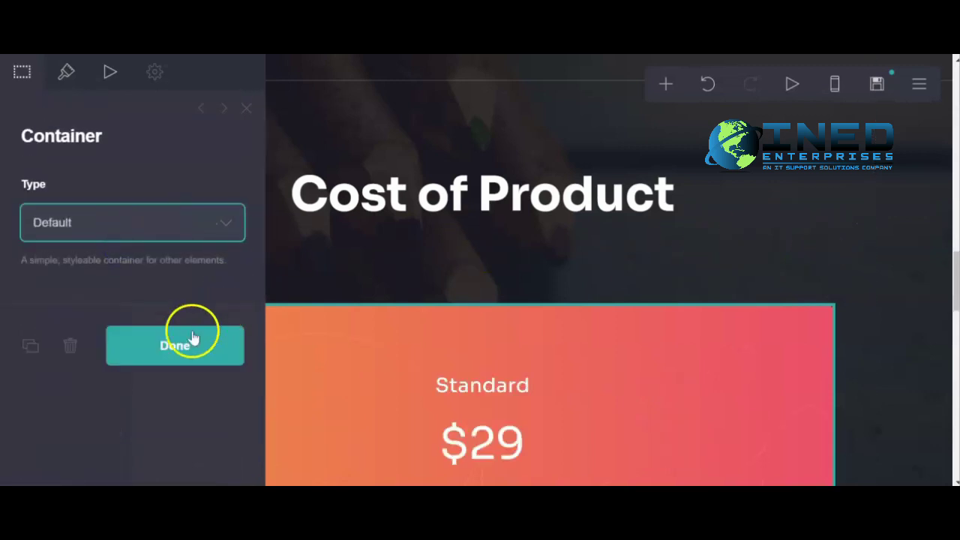
{"action": "left_click", "coordinate": [216, 338]}
{"action": "scroll", "coordinate": [345, 308], "scroll_direction": "down", "scroll_amount": 3}
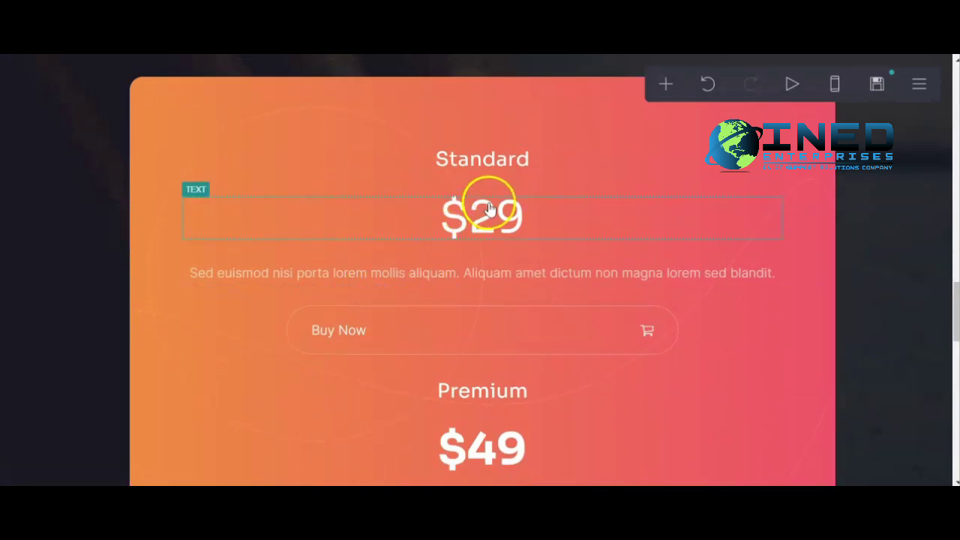
{"action": "scroll", "coordinate": [480, 180], "scroll_direction": "up", "scroll_amount": 5}
{"action": "scroll", "coordinate": [481, 197], "scroll_direction": "up", "scroll_amount": 5}
Replace the lock image with the Copywriting Tips image, cropped to fill the circle.
{"action": "left_click", "coordinate": [467, 288]}
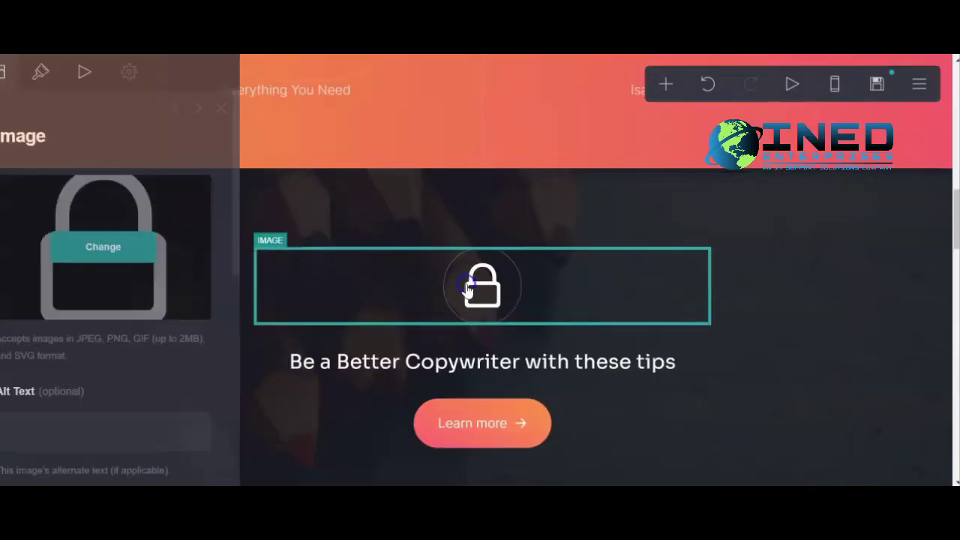
{"action": "left_click", "coordinate": [142, 247]}
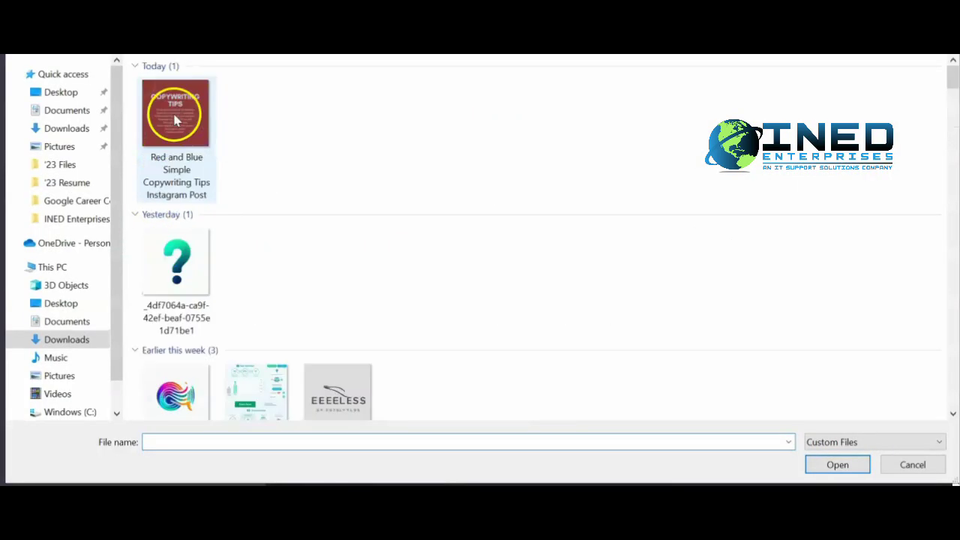
{"action": "double_click", "coordinate": [175, 120]}
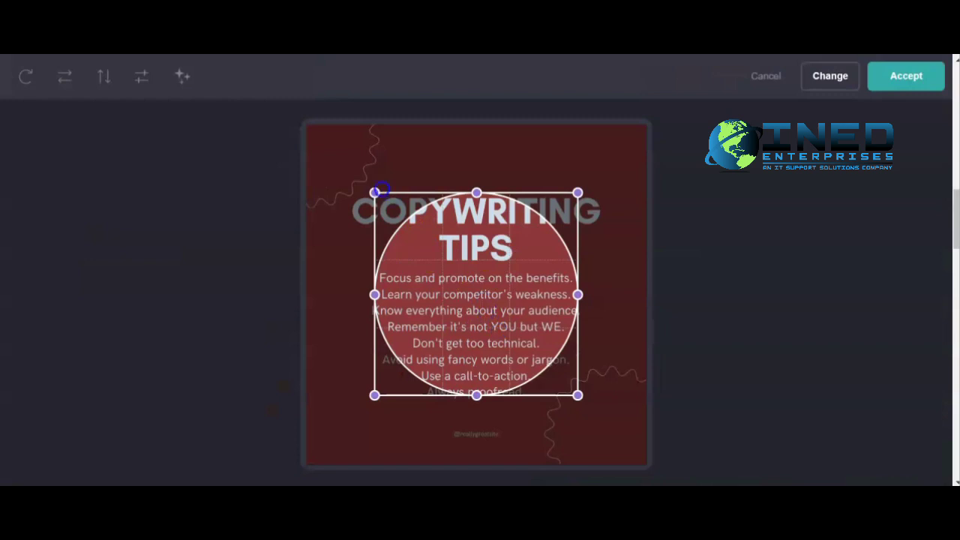
{"action": "left_click_drag", "start_coordinate": [377, 196], "coordinate": [308, 125]}
{"action": "left_click_drag", "start_coordinate": [585, 398], "coordinate": [651, 409]}
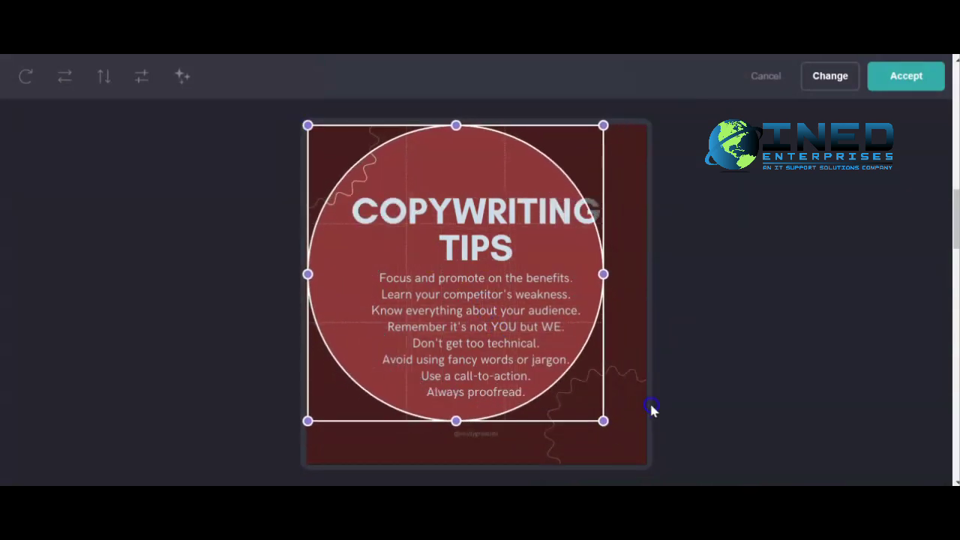
{"action": "mouse_move", "coordinate": [518, 351]}
{"action": "left_mouse_down"}
{"action": "mouse_move", "coordinate": [542, 337]}
{"action": "mouse_move", "coordinate": [521, 337]}
{"action": "left_mouse_up"}
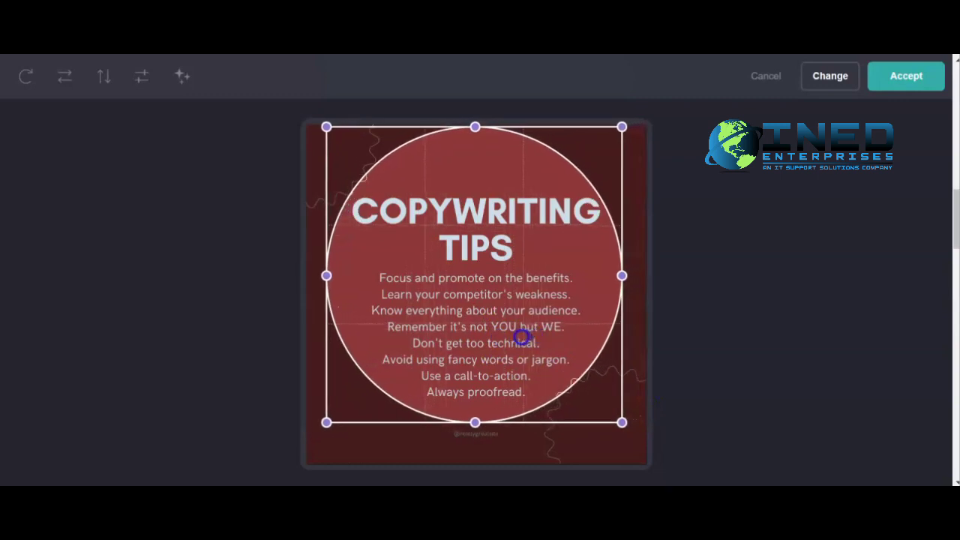
{"action": "left_click", "coordinate": [909, 81]}
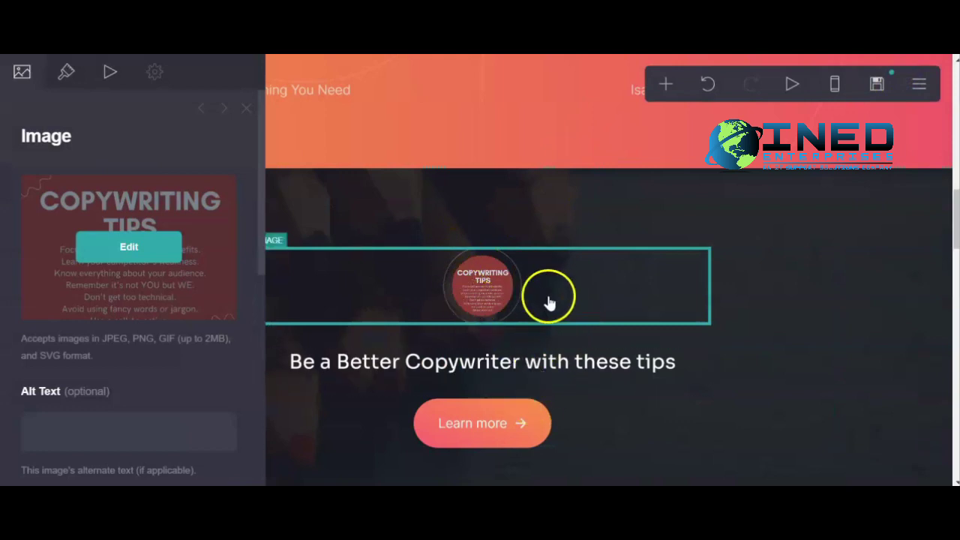
{"action": "left_click", "coordinate": [597, 299]}
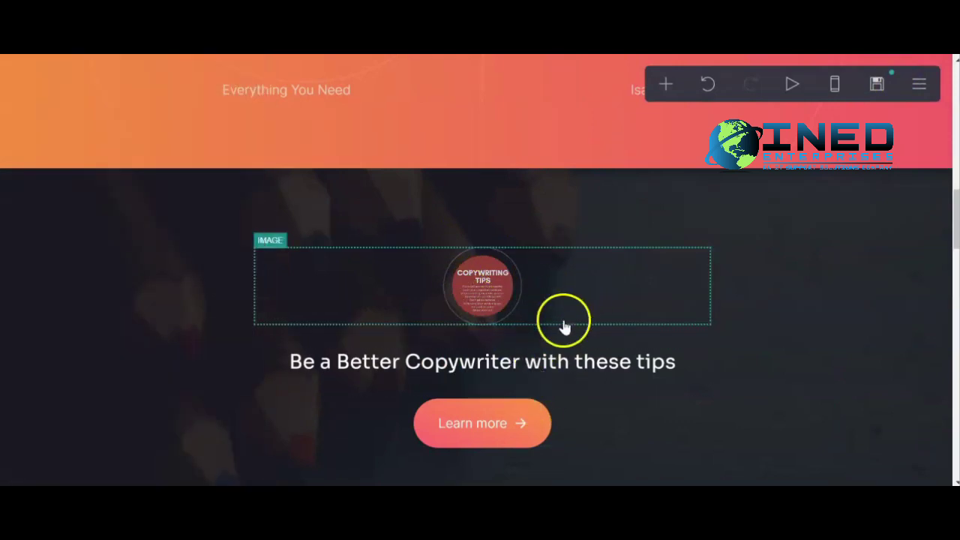
{"action": "scroll", "coordinate": [573, 317], "scroll_direction": "down", "scroll_amount": 3}
{"action": "scroll", "coordinate": [547, 333], "scroll_direction": "up", "scroll_amount": 3}
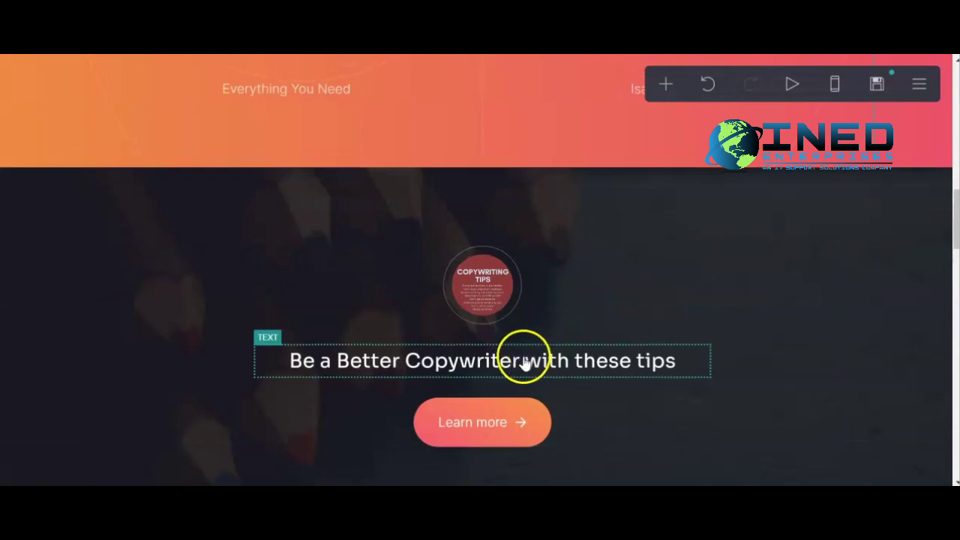
{"action": "scroll", "coordinate": [525, 361], "scroll_direction": "down", "scroll_amount": 2}
Append '- ebook' to the 'Be a Better Copywriter with these tips' subheading.
{"action": "left_click", "coordinate": [600, 224]}
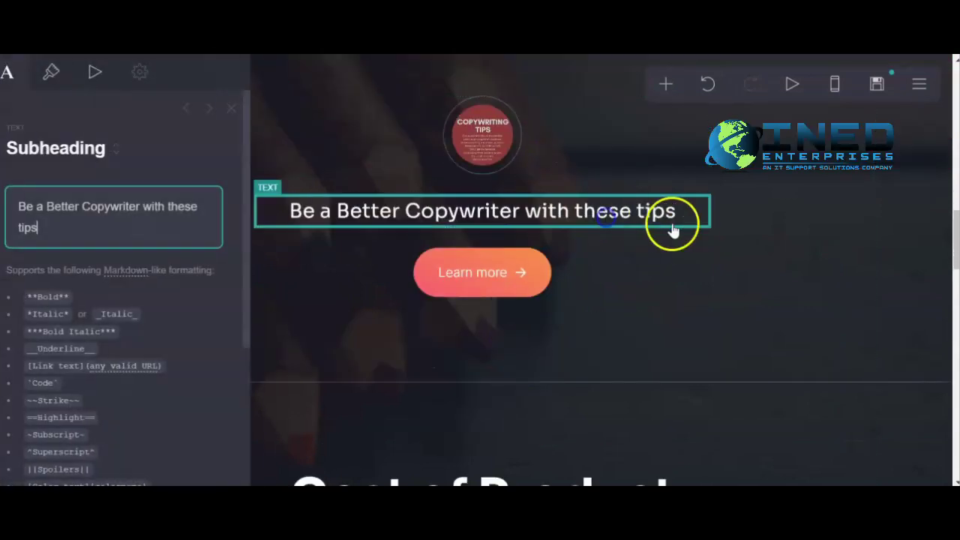
{"action": "left_click", "coordinate": [105, 215]}
{"action": "left_click", "coordinate": [507, 216]}
{"action": "left_click", "coordinate": [62, 231]}
{"action": "type", "text": "- ebook"}
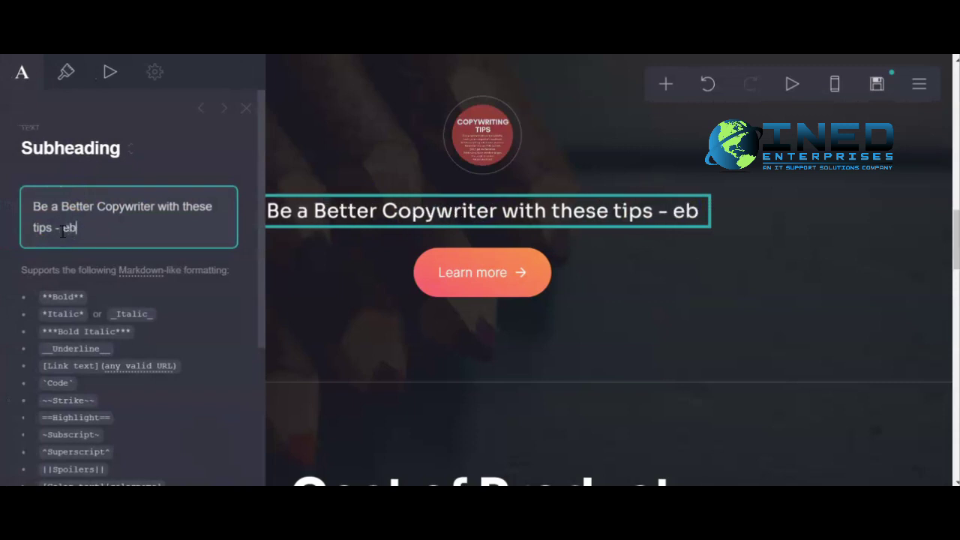
Confirm the subheading edit and close its settings panel.
{"action": "left_click", "coordinate": [748, 351]}
{"action": "scroll", "coordinate": [204, 375], "scroll_direction": "down", "scroll_amount": 10}
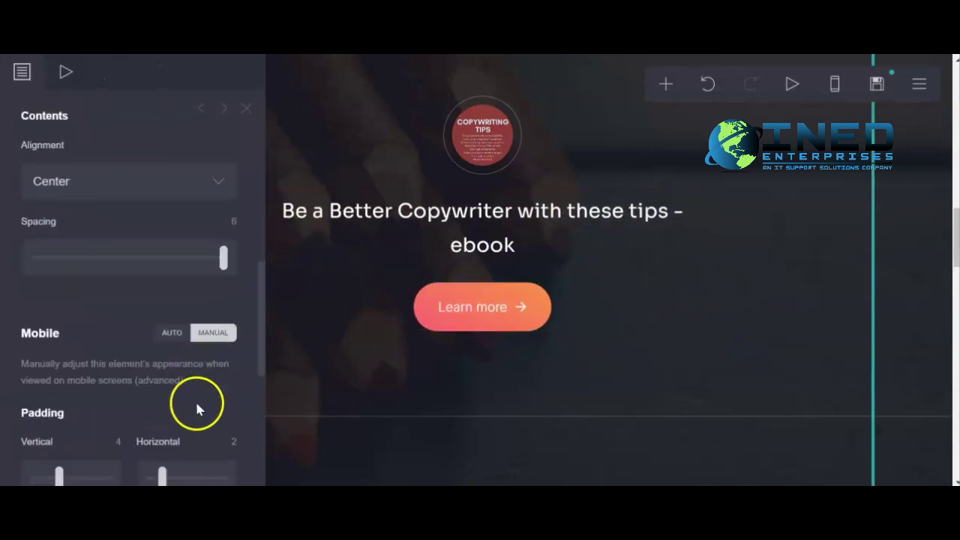
{"action": "left_click", "coordinate": [187, 448]}
{"action": "scroll", "coordinate": [497, 347], "scroll_direction": "down", "scroll_amount": 8}
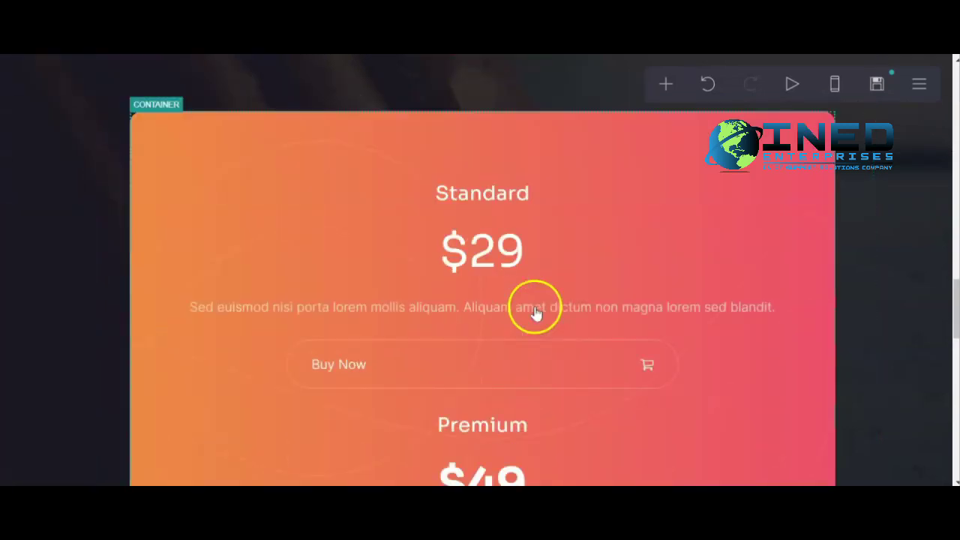
Change the Standard plan's price from $29 to $5.
{"action": "left_click", "coordinate": [484, 253]}
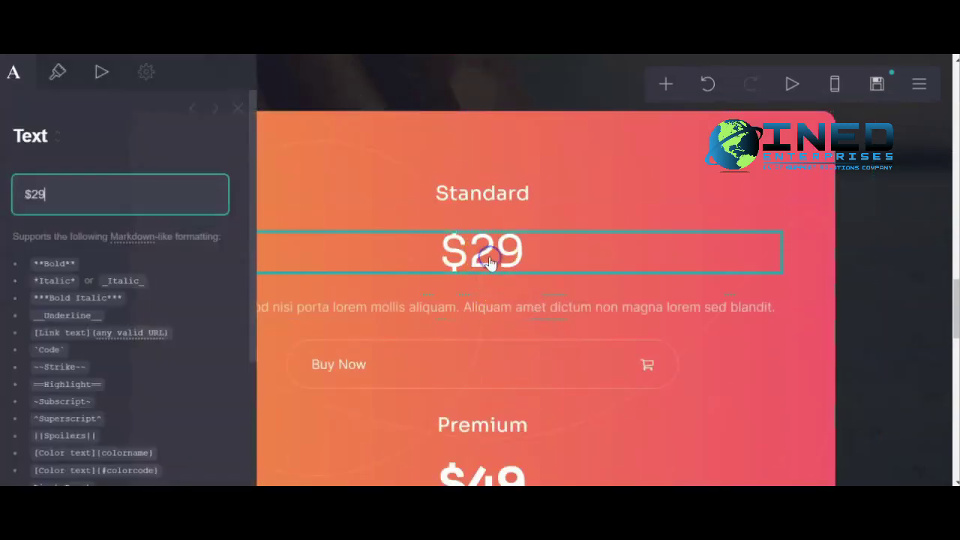
{"action": "left_click", "coordinate": [61, 192]}
{"action": "double_click", "coordinate": [66, 197]}
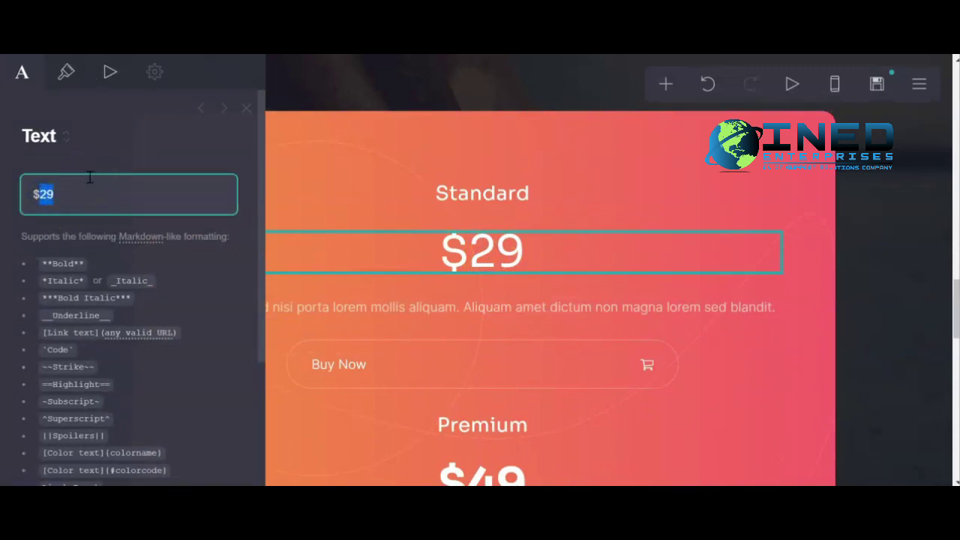
{"action": "type", "text": "5"}
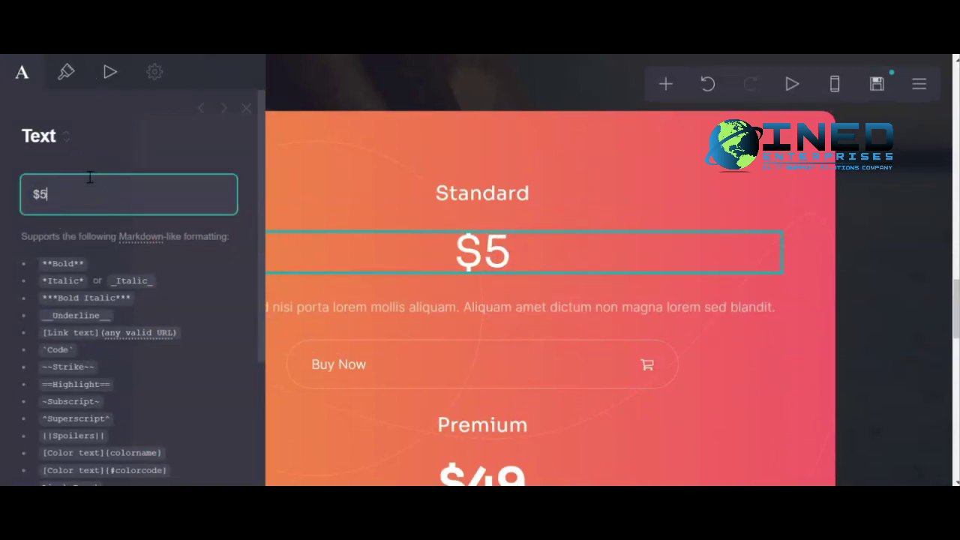
{"action": "left_click", "coordinate": [904, 208]}
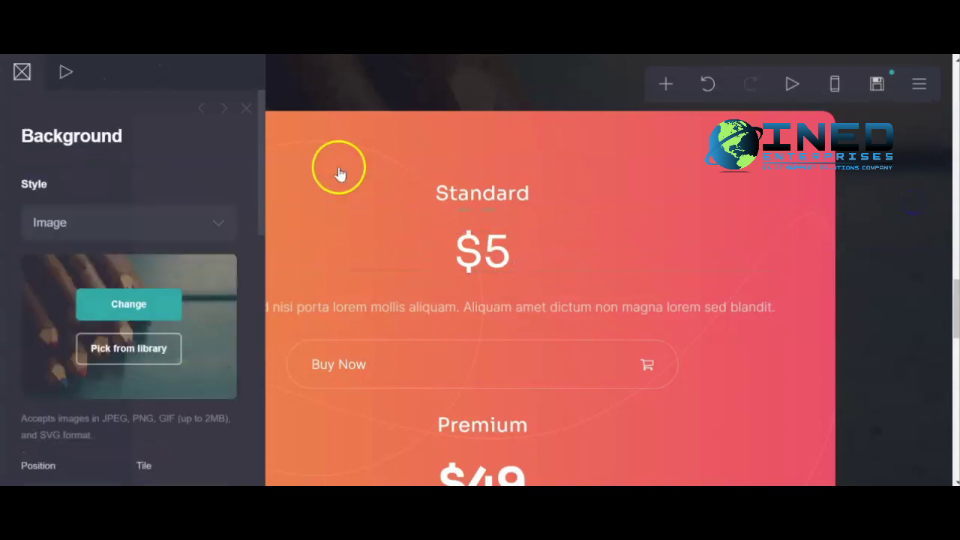
{"action": "left_click", "coordinate": [247, 109]}
{"action": "scroll", "coordinate": [681, 277], "scroll_direction": "up", "scroll_amount": 10}
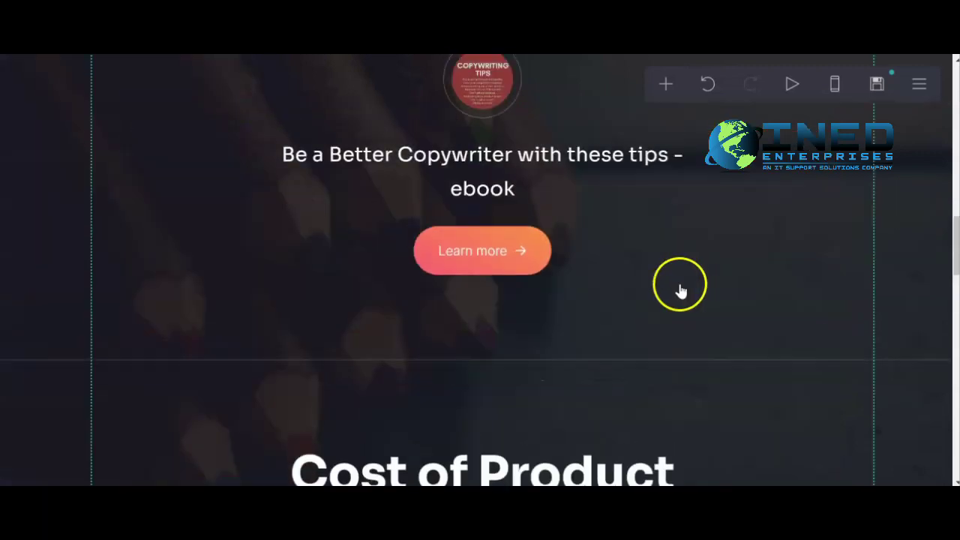
{"action": "scroll", "coordinate": [678, 293], "scroll_direction": "up", "scroll_amount": 5}
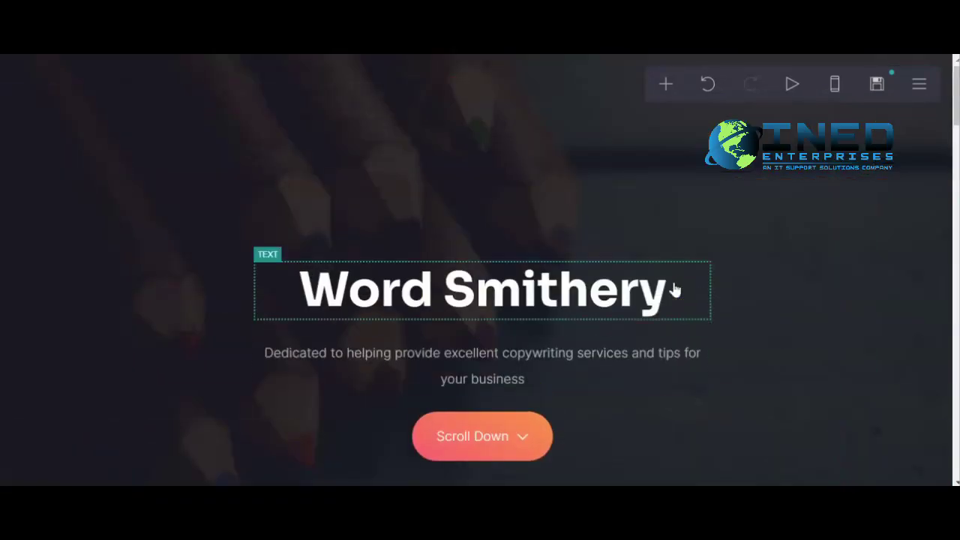
{"action": "left_click", "coordinate": [657, 285]}
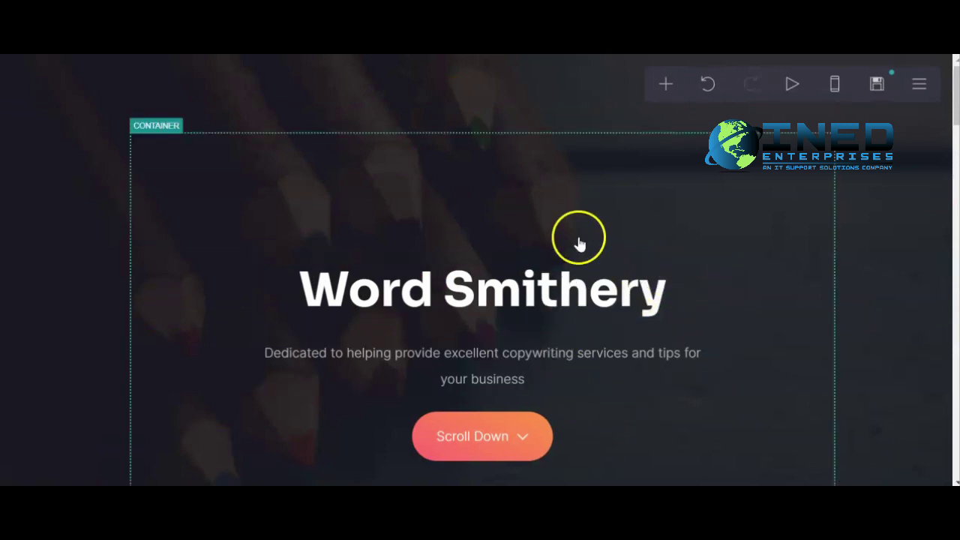
Delete the Premium tier's $49 price and its Premium heading.
{"action": "left_click", "coordinate": [656, 159]}
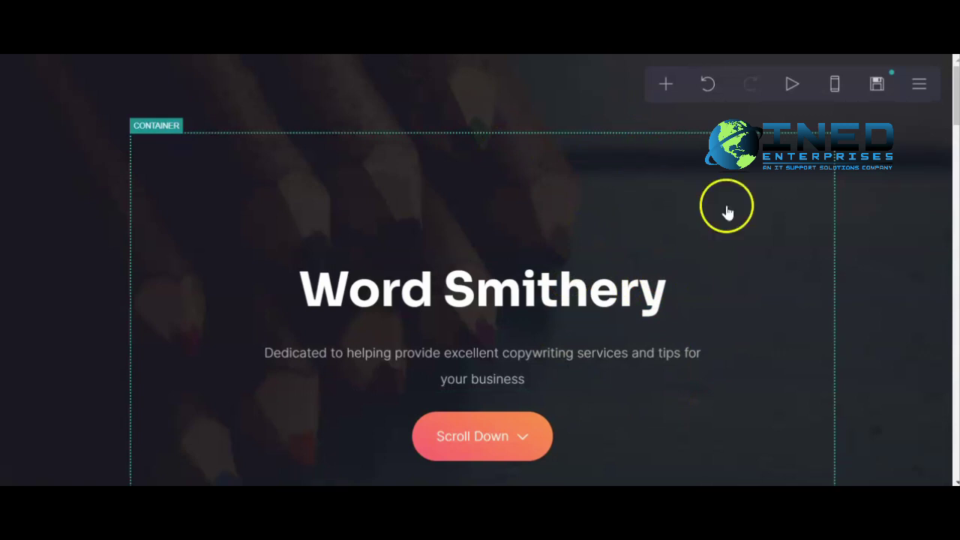
{"action": "scroll", "coordinate": [750, 253], "scroll_direction": "down", "scroll_amount": 15}
{"action": "scroll", "coordinate": [761, 253], "scroll_direction": "down", "scroll_amount": 3}
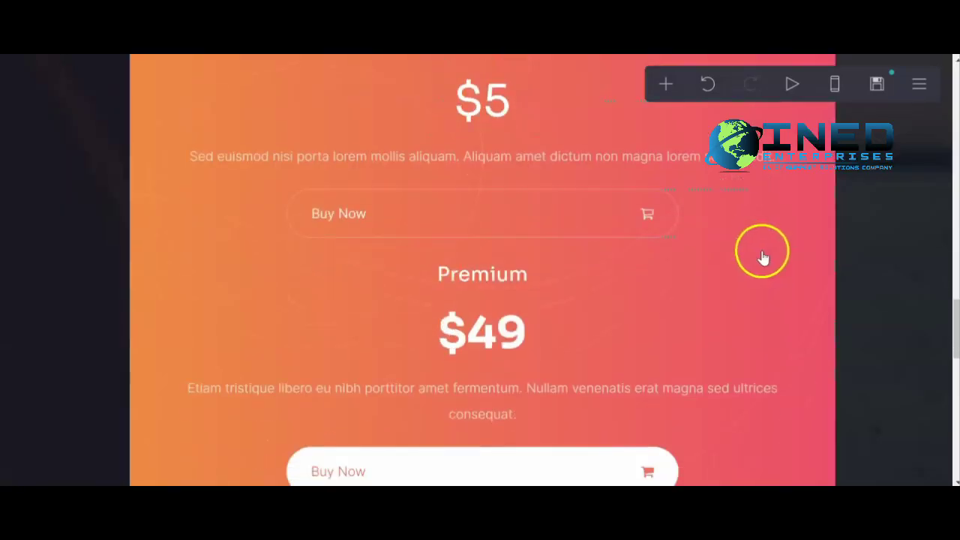
{"action": "scroll", "coordinate": [765, 260], "scroll_direction": "up", "scroll_amount": 2}
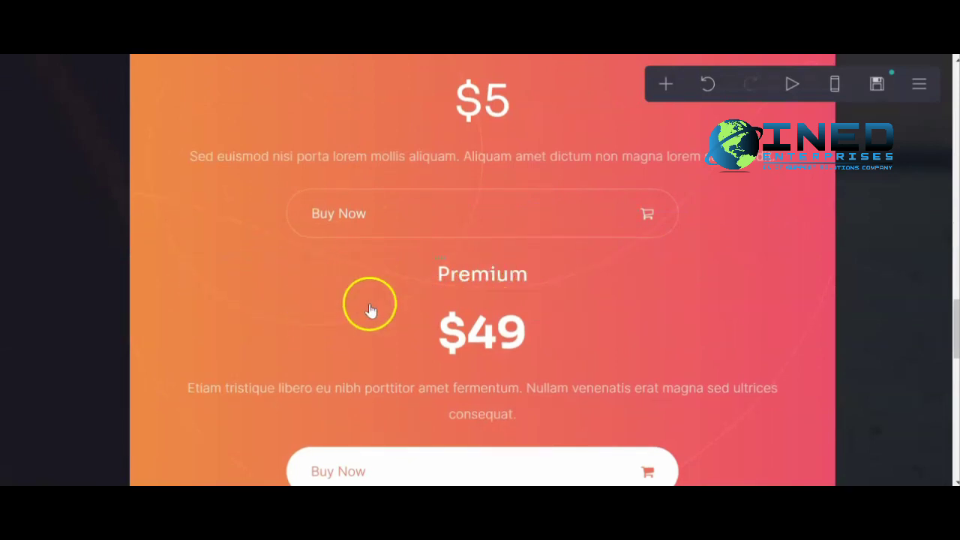
{"action": "left_click", "coordinate": [465, 341]}
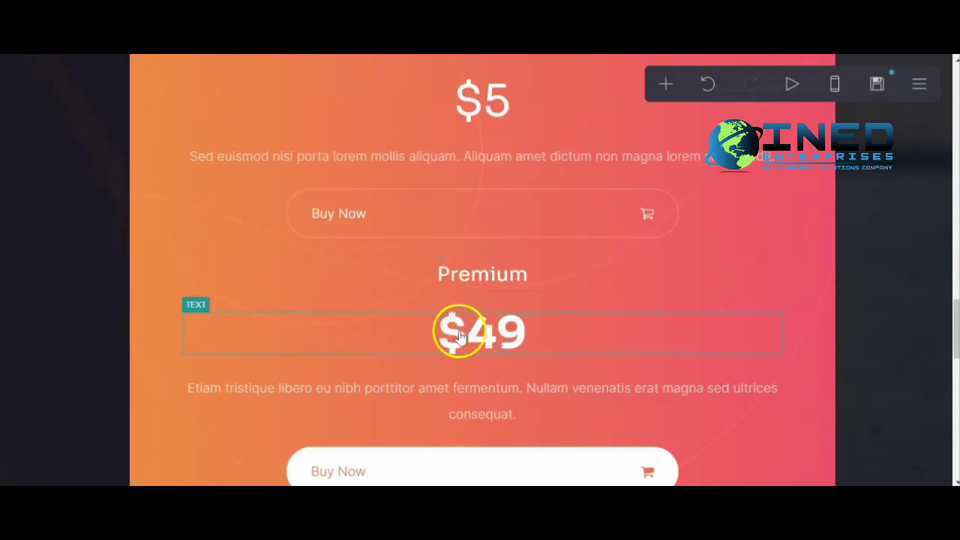
{"action": "scroll", "coordinate": [128, 382], "scroll_direction": "down", "scroll_amount": 5}
{"action": "left_click", "coordinate": [71, 447]}
{"action": "left_click", "coordinate": [508, 275]}
{"action": "scroll", "coordinate": [144, 387], "scroll_direction": "down", "scroll_amount": 5}
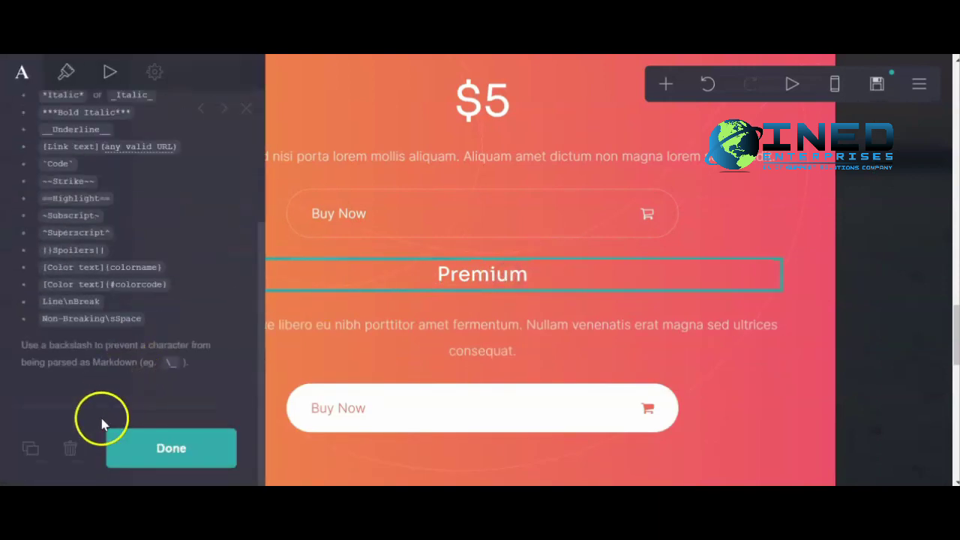
{"action": "left_click", "coordinate": [68, 446]}
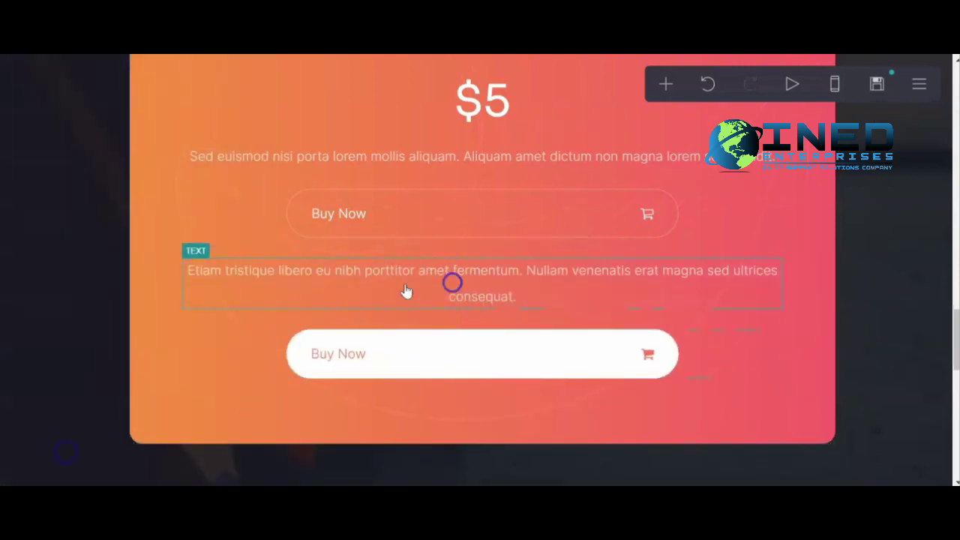
Delete the Premium description paragraph and the second Buy Now button.
{"action": "left_click", "coordinate": [340, 273]}
{"action": "scroll", "coordinate": [122, 401], "scroll_direction": "down", "scroll_amount": 5}
{"action": "left_click", "coordinate": [70, 450]}
{"action": "left_click", "coordinate": [392, 287]}
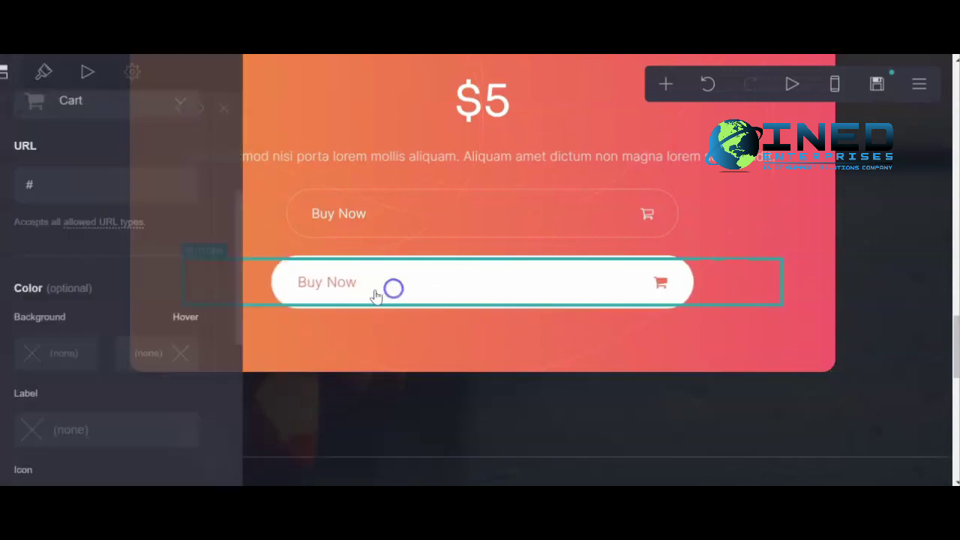
{"action": "scroll", "coordinate": [68, 431], "scroll_direction": "down", "scroll_amount": 5}
{"action": "left_click", "coordinate": [71, 450]}
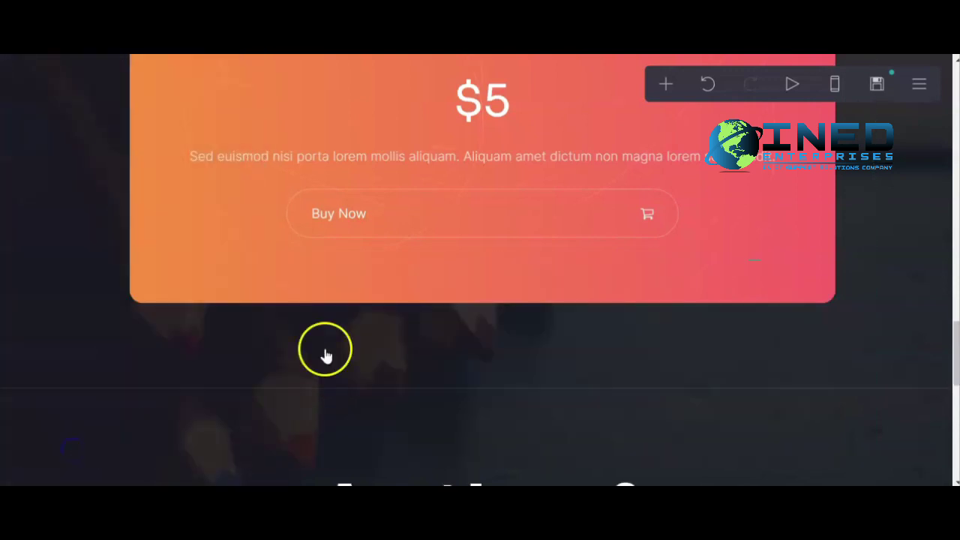
Set the remaining Buy Now button's link to gumroad.com.
{"action": "left_click", "coordinate": [432, 216]}
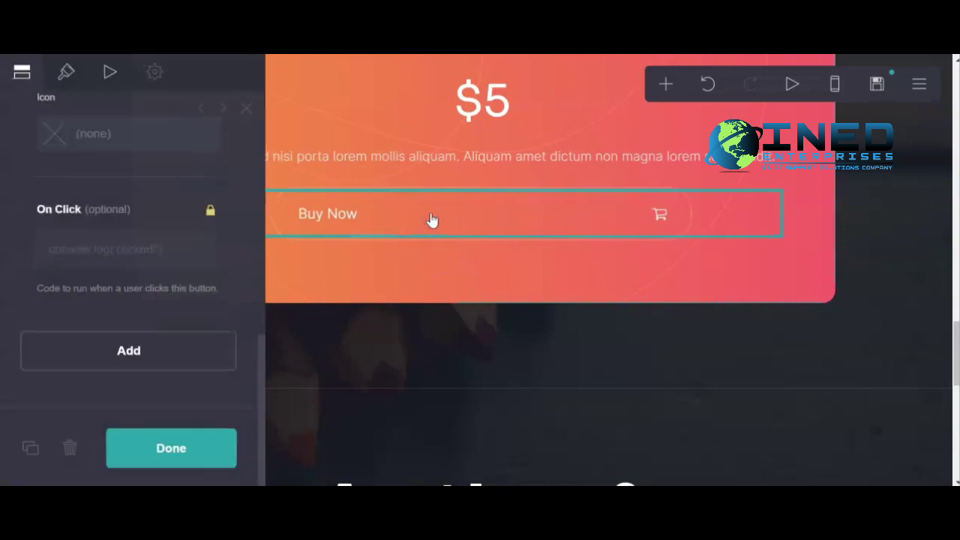
{"action": "scroll", "coordinate": [113, 332], "scroll_direction": "up", "scroll_amount": 5}
{"action": "scroll", "coordinate": [110, 339], "scroll_direction": "up", "scroll_amount": 5}
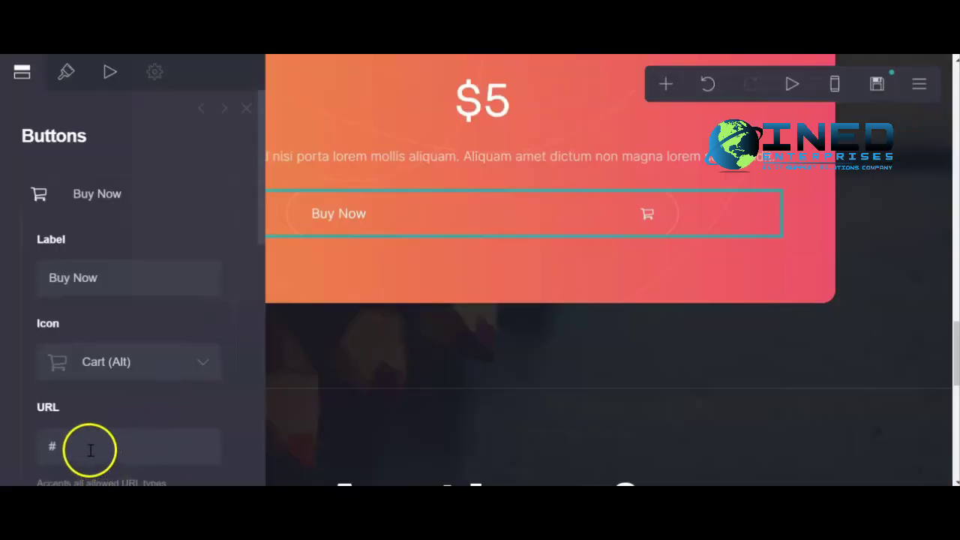
{"action": "left_click", "coordinate": [93, 447]}
{"action": "triple_click", "coordinate": [93, 446]}
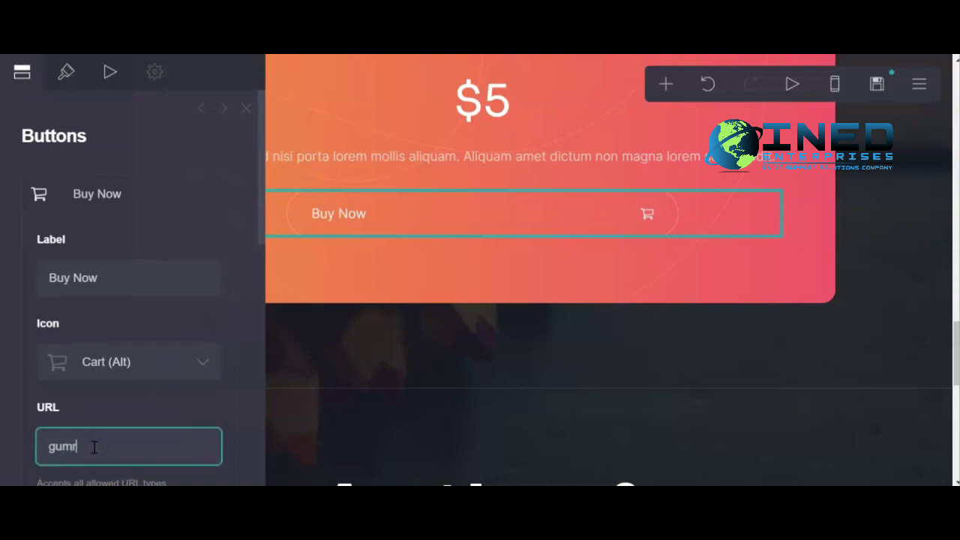
{"action": "type", "text": "gumroad.com"}
{"action": "scroll", "coordinate": [220, 376], "scroll_direction": "down", "scroll_amount": 2}
{"action": "scroll", "coordinate": [183, 455], "scroll_direction": "down", "scroll_amount": 5}
{"action": "left_click", "coordinate": [172, 453]}
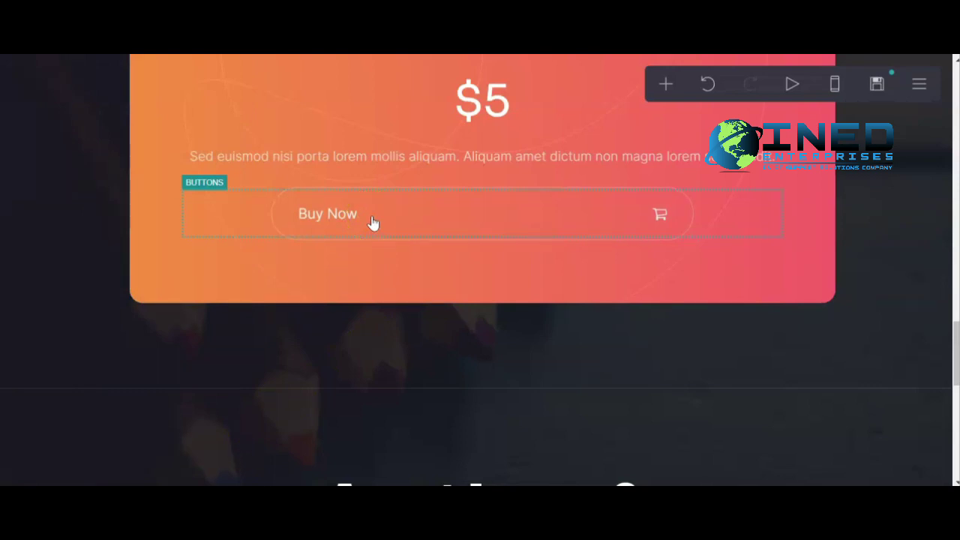
Replace the placeholder paragraph under $5 with 'Grab yourself a copy today'.
{"action": "left_click", "coordinate": [476, 154]}
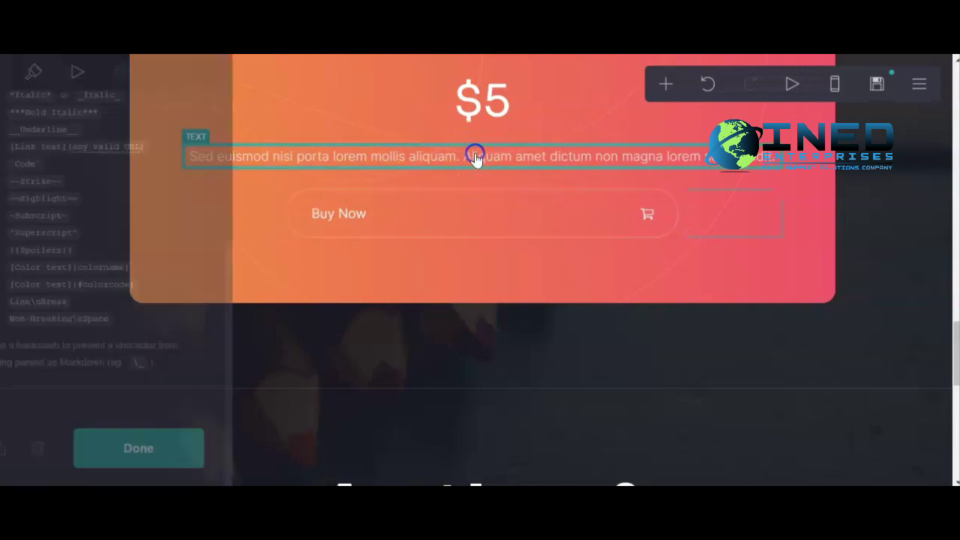
{"action": "double_click", "coordinate": [132, 249]}
{"action": "key", "text": "ctrl+a"}
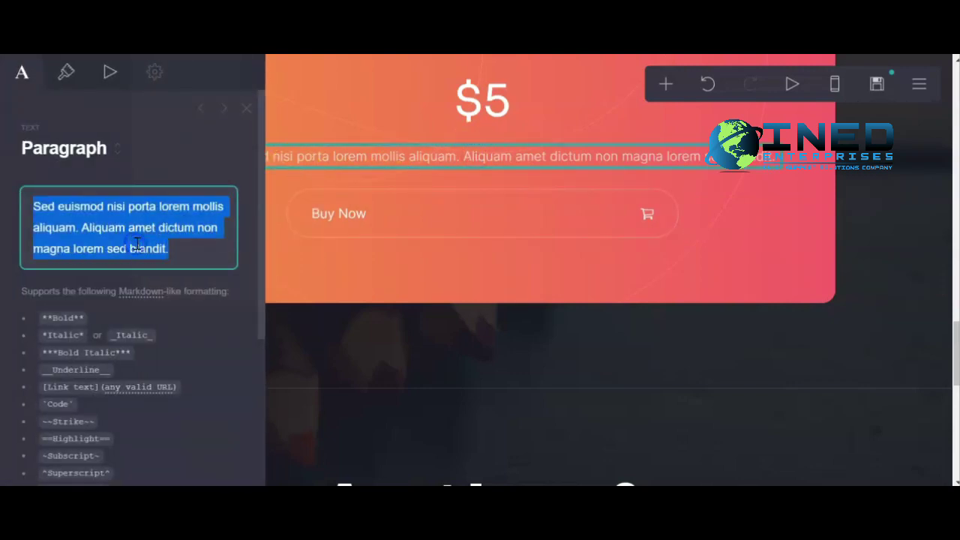
{"action": "type", "text": "Grab yourself"}
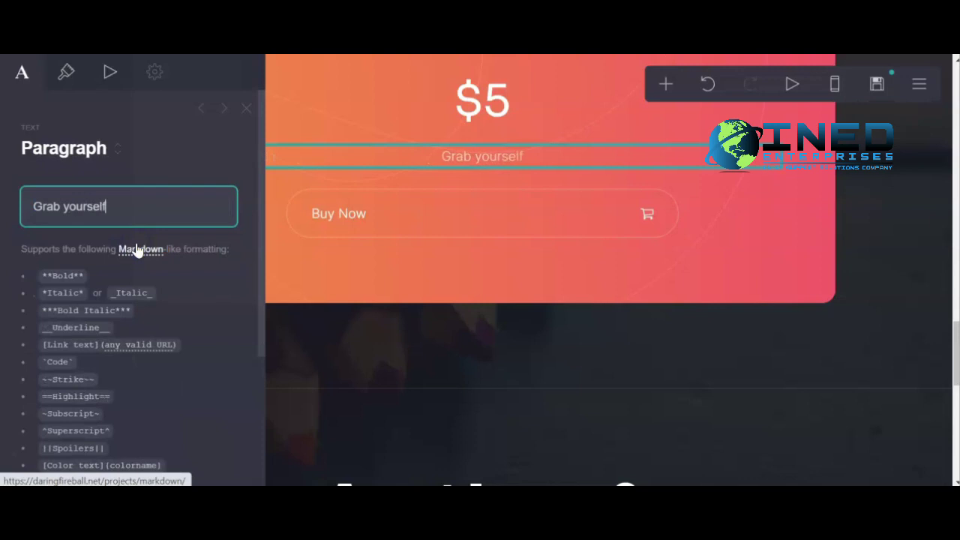
{"action": "type", "text": " a copy today"}
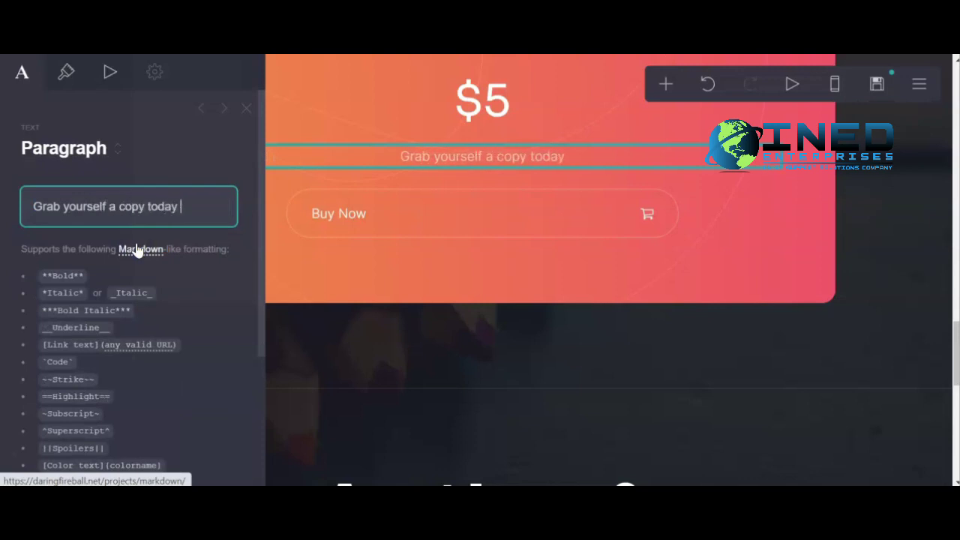
{"action": "scroll", "coordinate": [140, 397], "scroll_direction": "down", "scroll_amount": 5}
{"action": "left_click", "coordinate": [186, 466]}
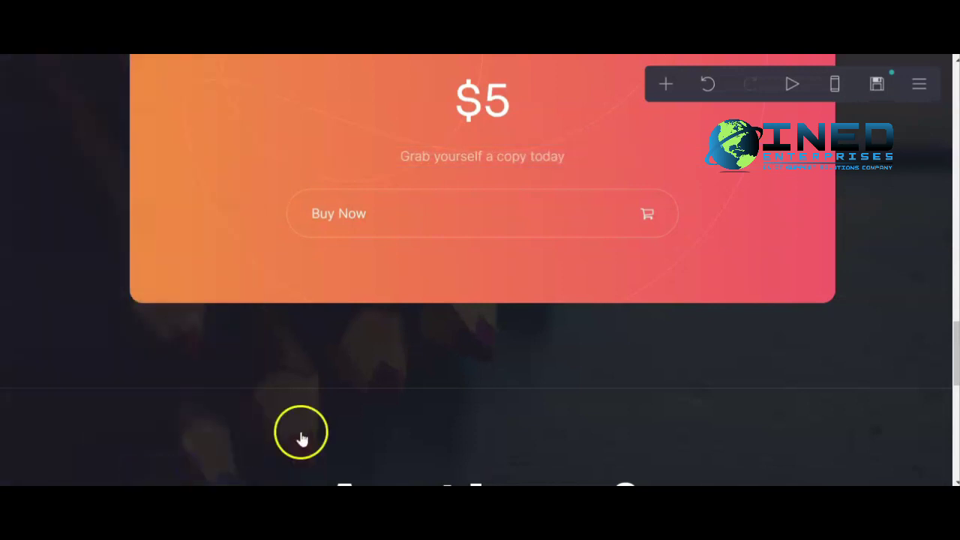
{"action": "scroll", "coordinate": [427, 351], "scroll_direction": "up", "scroll_amount": 6}
{"action": "scroll", "coordinate": [427, 351], "scroll_direction": "up", "scroll_amount": 15}
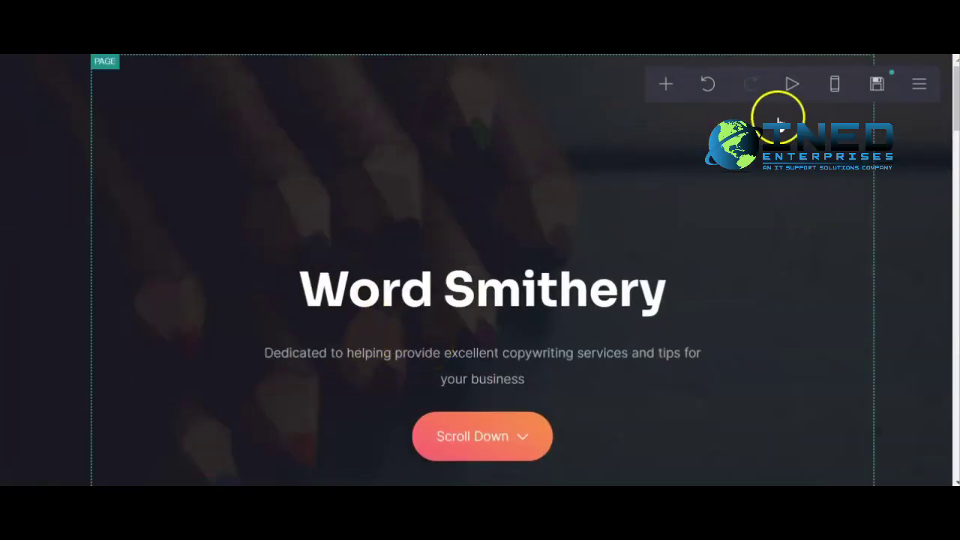
In the publish settings, fill in the site title and the description 'Copywriting Online Services'.
{"action": "left_click", "coordinate": [877, 86]}
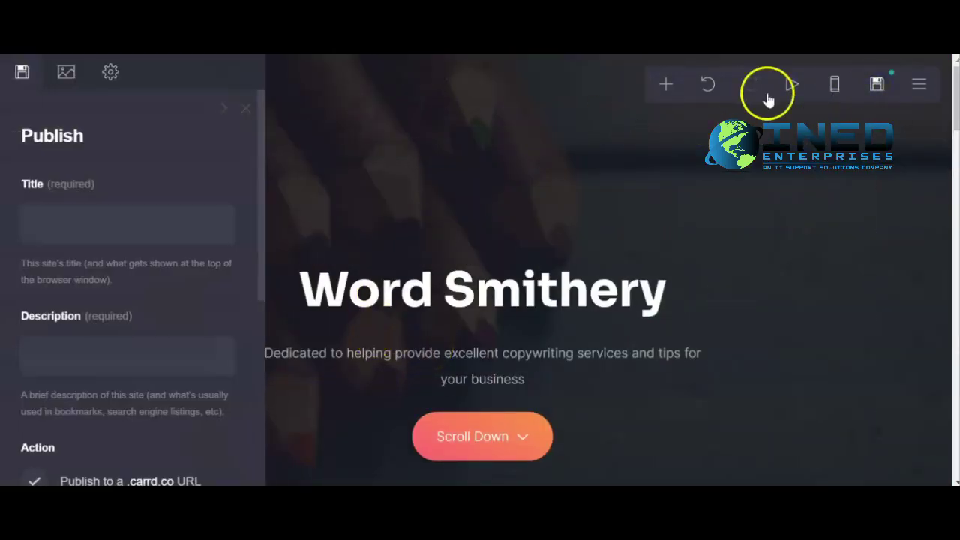
{"action": "left_click", "coordinate": [83, 231]}
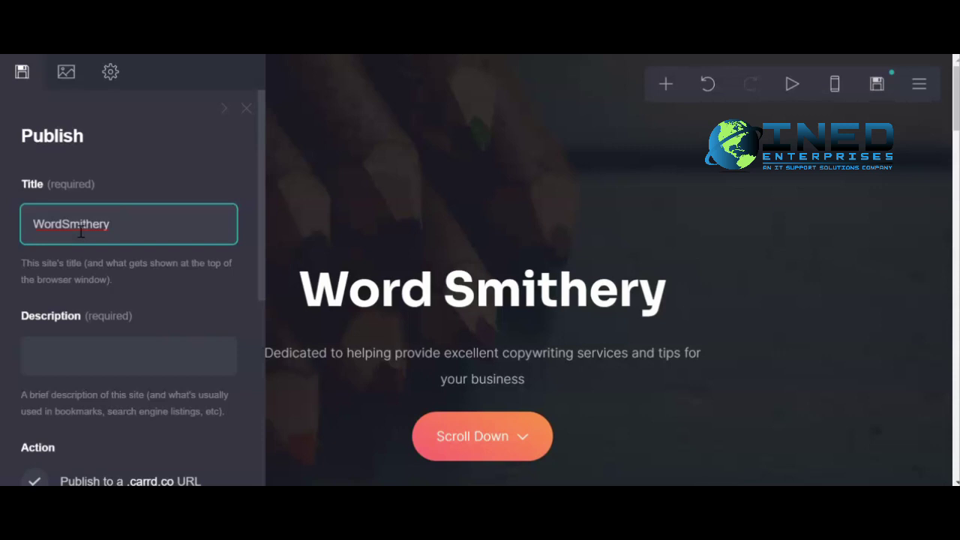
{"action": "left_click", "coordinate": [82, 356]}
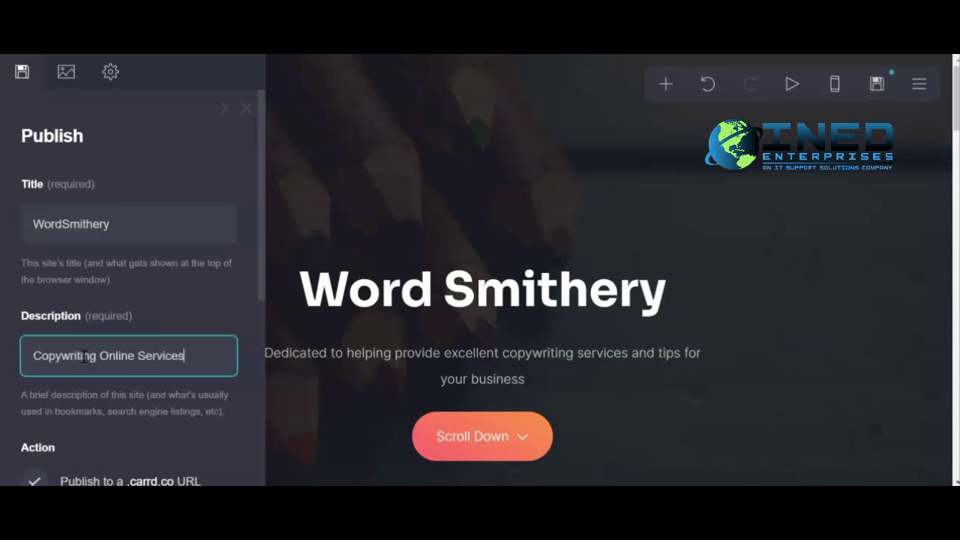
{"action": "scroll", "coordinate": [86, 355], "scroll_direction": "down", "scroll_amount": 4}
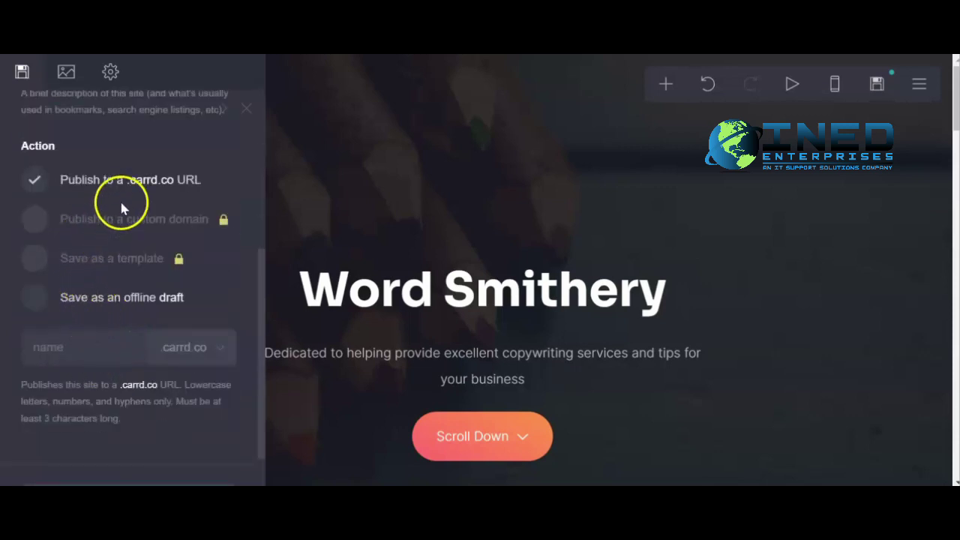
Enter 'wordsmithery' as the .carrd.co address and attempt to publish.
{"action": "left_click", "coordinate": [93, 352]}
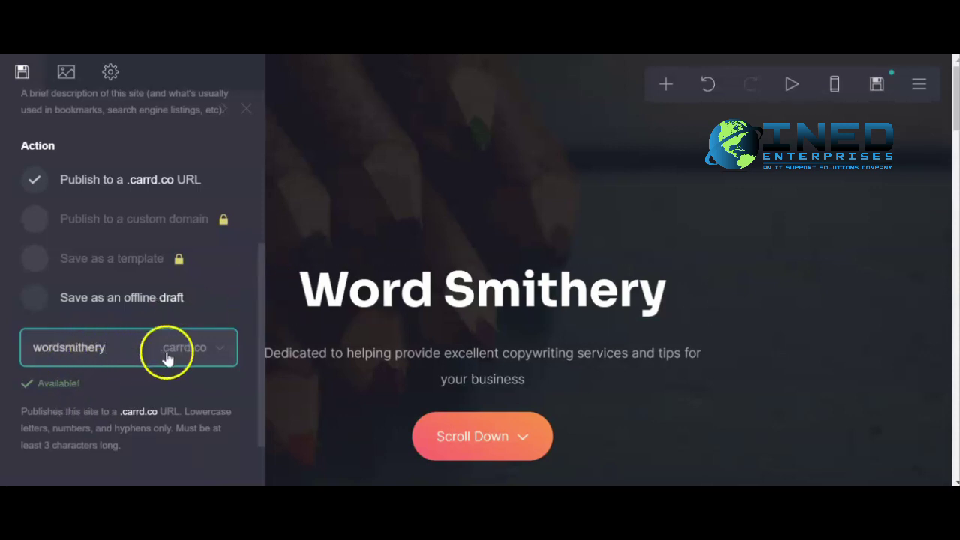
{"action": "scroll", "coordinate": [167, 359], "scroll_direction": "down", "scroll_amount": 1}
{"action": "left_click", "coordinate": [176, 448]}
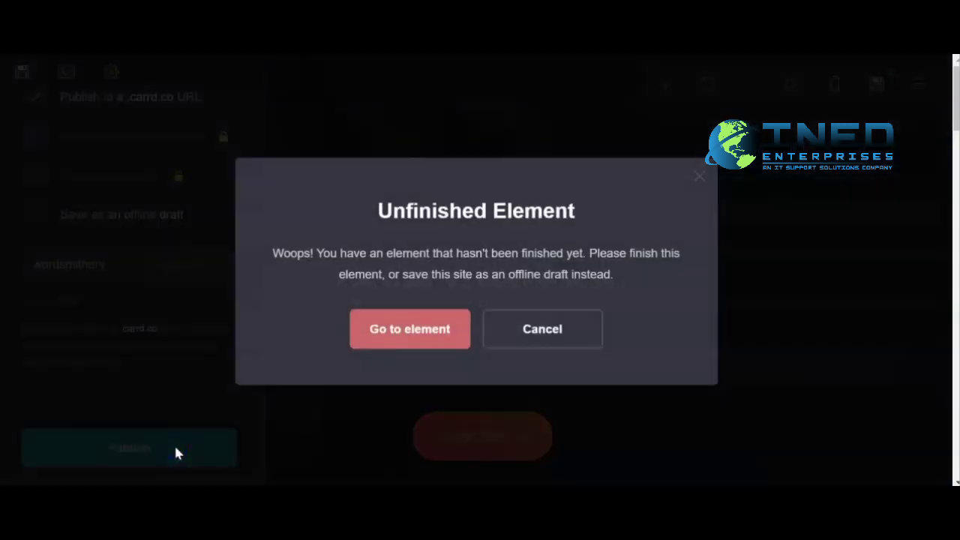
Go to the unfinished element and delete the empty image.
{"action": "left_click", "coordinate": [446, 333]}
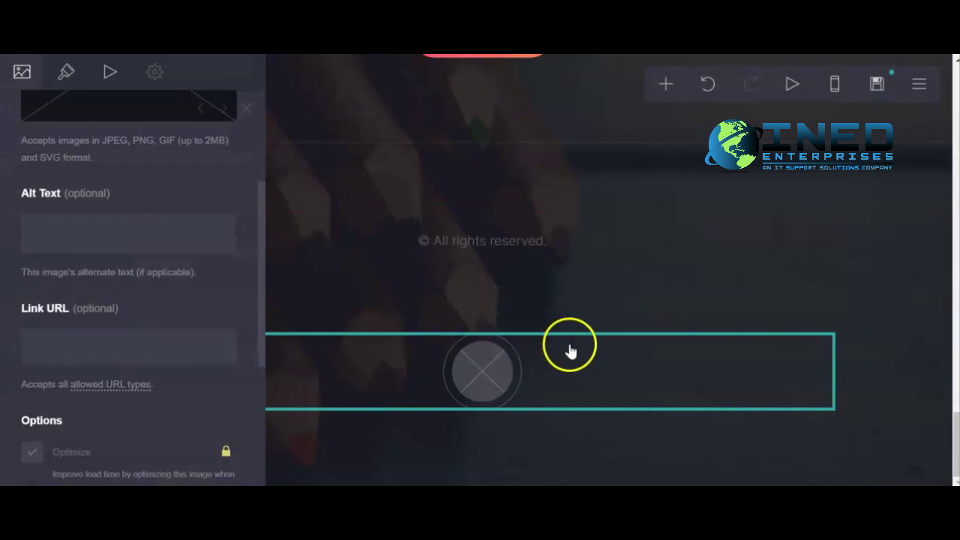
{"action": "scroll", "coordinate": [160, 349], "scroll_direction": "down", "scroll_amount": 4}
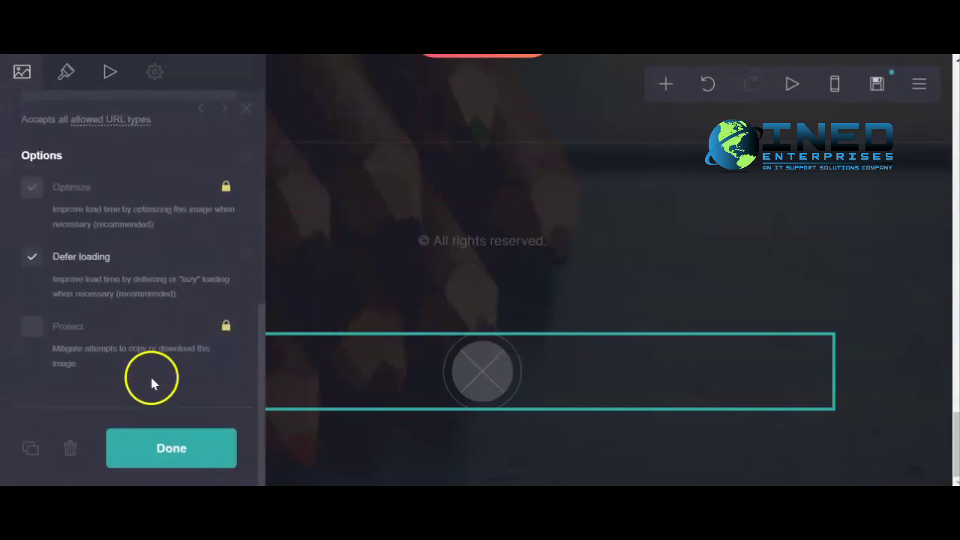
{"action": "left_click", "coordinate": [70, 448]}
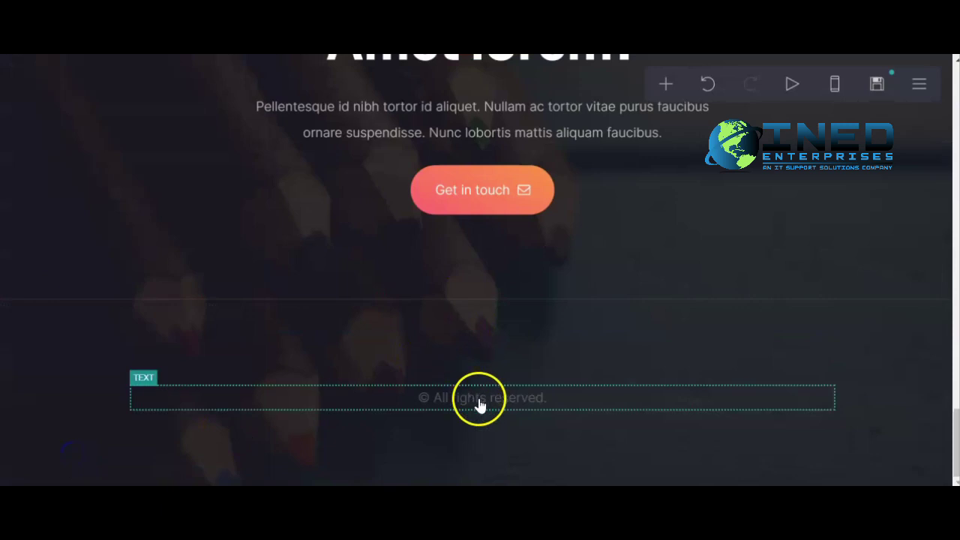
Append 'Courtesy of INED Enterprises' to the footer copyright text.
{"action": "left_click", "coordinate": [480, 405]}
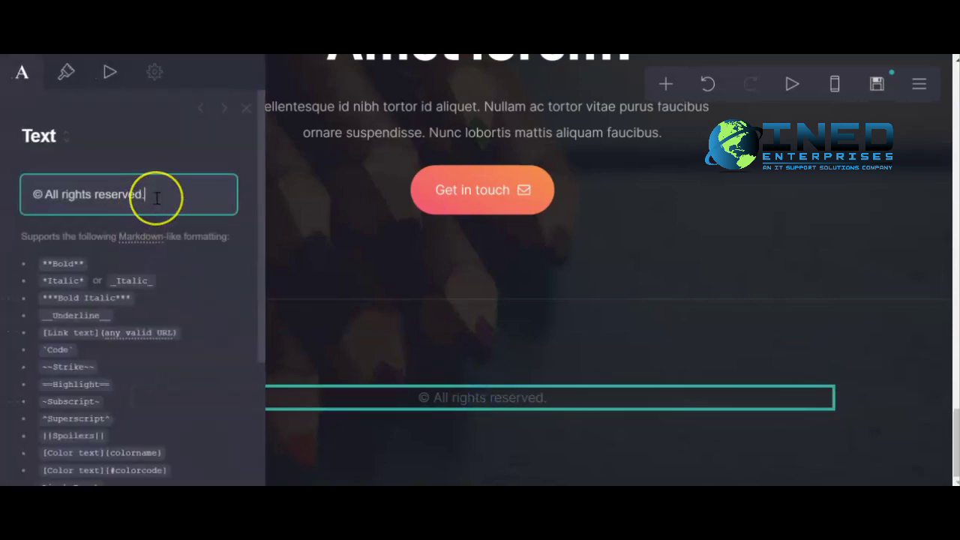
{"action": "type", "text": "Courtest of"}
{"action": "key", "text": "BackSpace"}
{"action": "key", "text": "BackSpace"}
{"action": "key", "text": "BackSpace"}
{"action": "key", "text": "BackSpace"}
{"action": "key", "text": "BackSpace"}
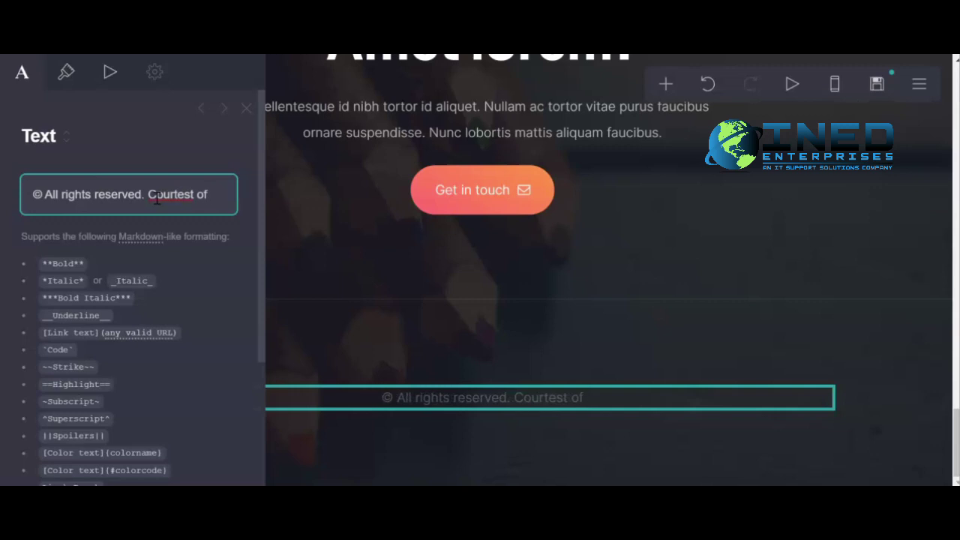
{"action": "type", "text": "y of IN"}
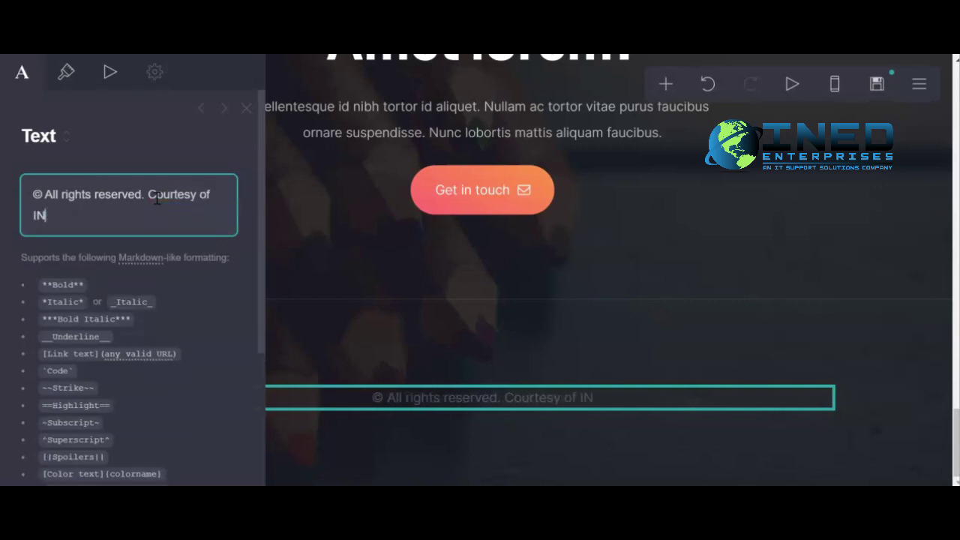
{"action": "type", "text": "ED Enterprises"}
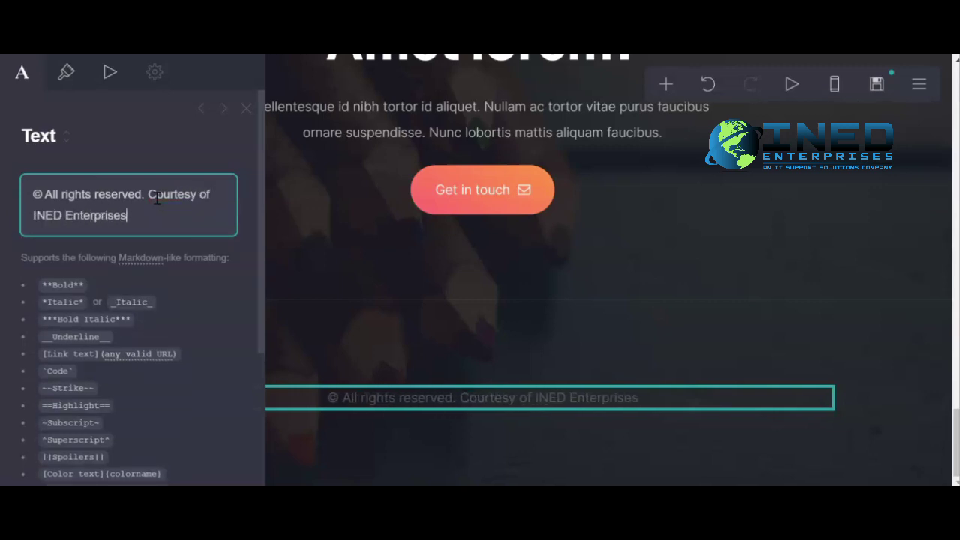
{"action": "scroll", "coordinate": [154, 203], "scroll_direction": "down", "scroll_amount": 5}
Finish the footer edit, publish to wordsmithery.carrd.co, and view the live site.
{"action": "left_click", "coordinate": [171, 457]}
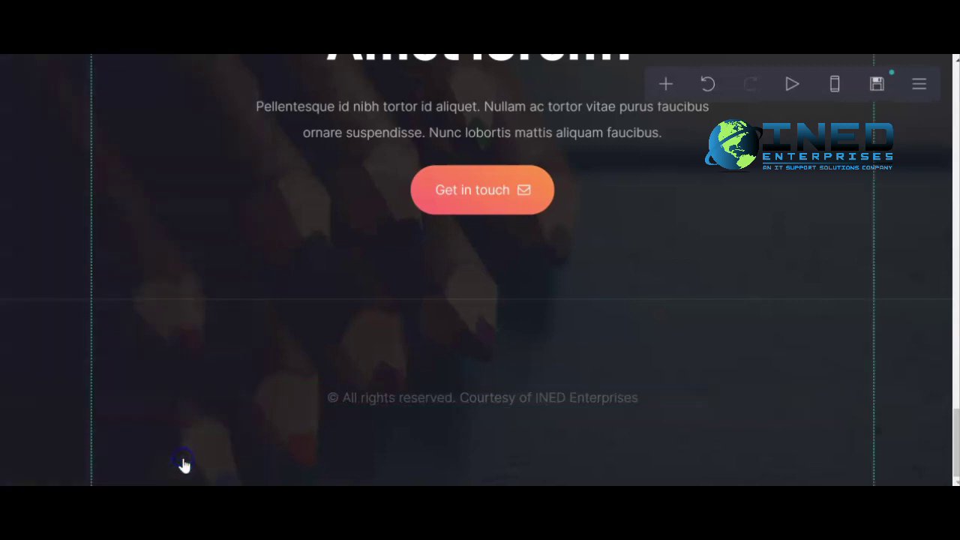
{"action": "left_click", "coordinate": [878, 83]}
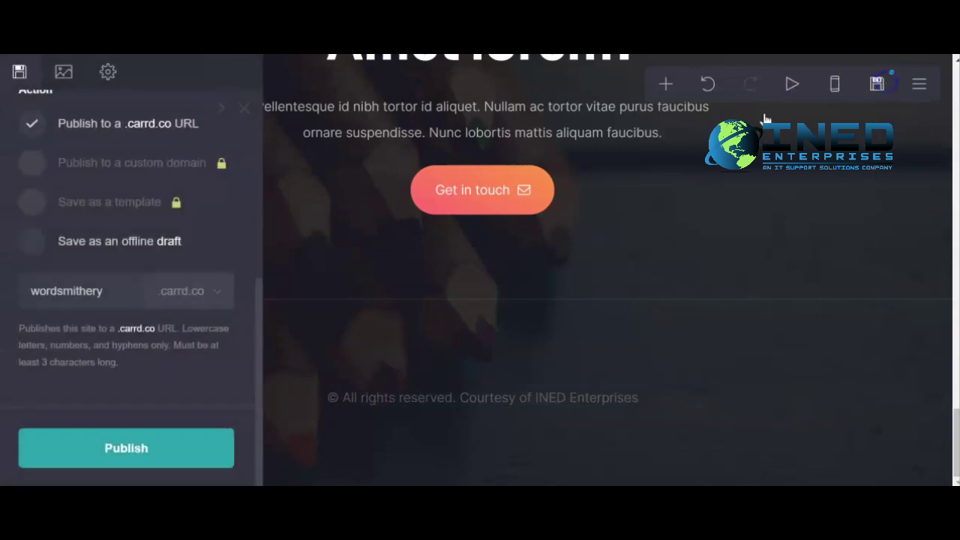
{"action": "left_click", "coordinate": [126, 471]}
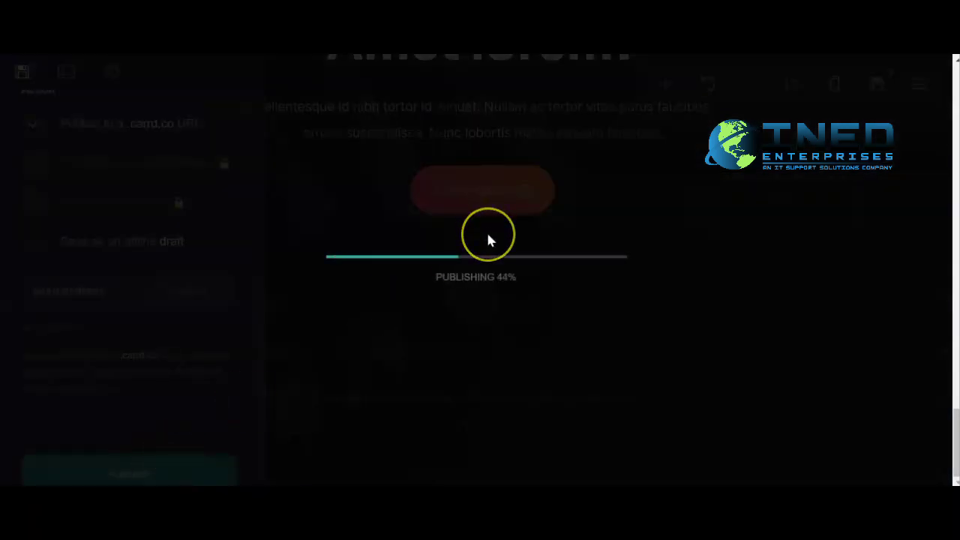
{"action": "left_click", "coordinate": [451, 320]}
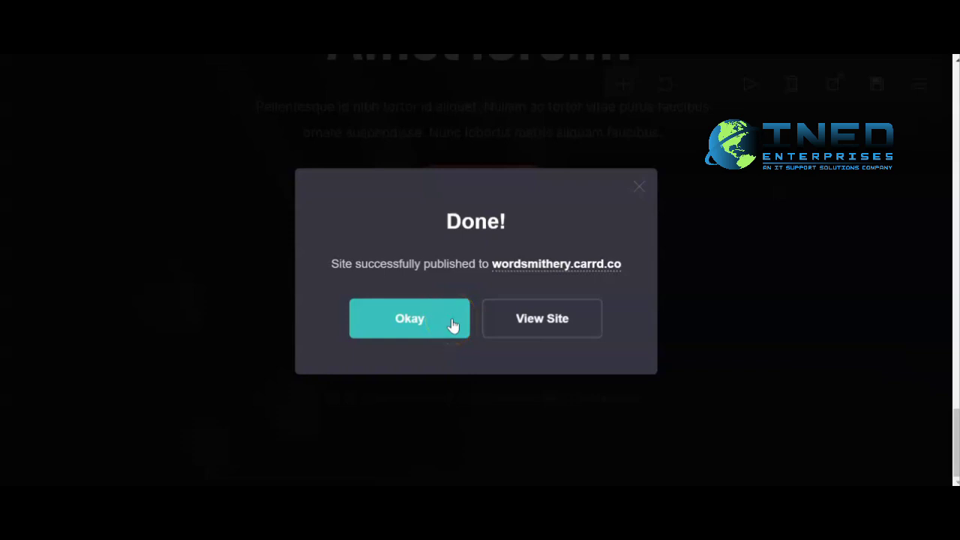
{"action": "left_click", "coordinate": [519, 317]}
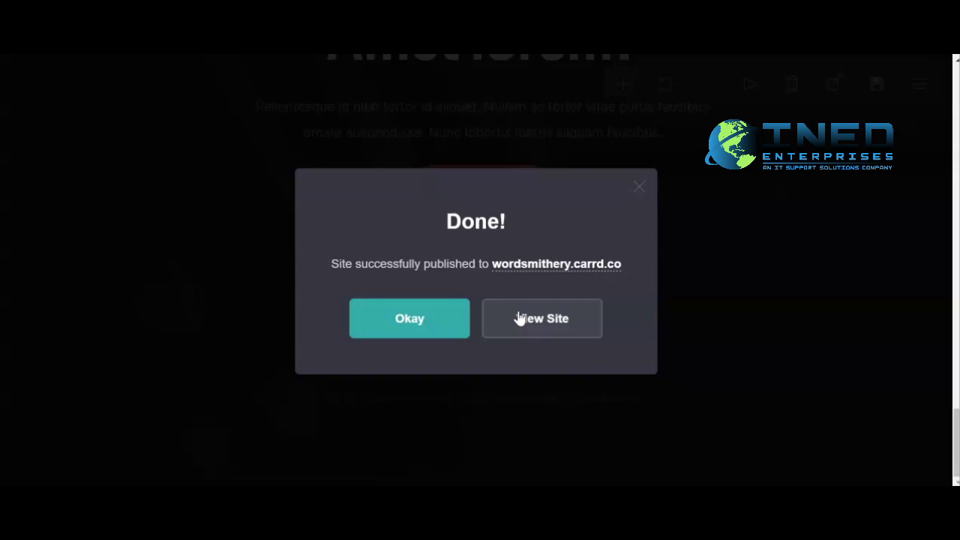
{"action": "left_click", "coordinate": [540, 322]}
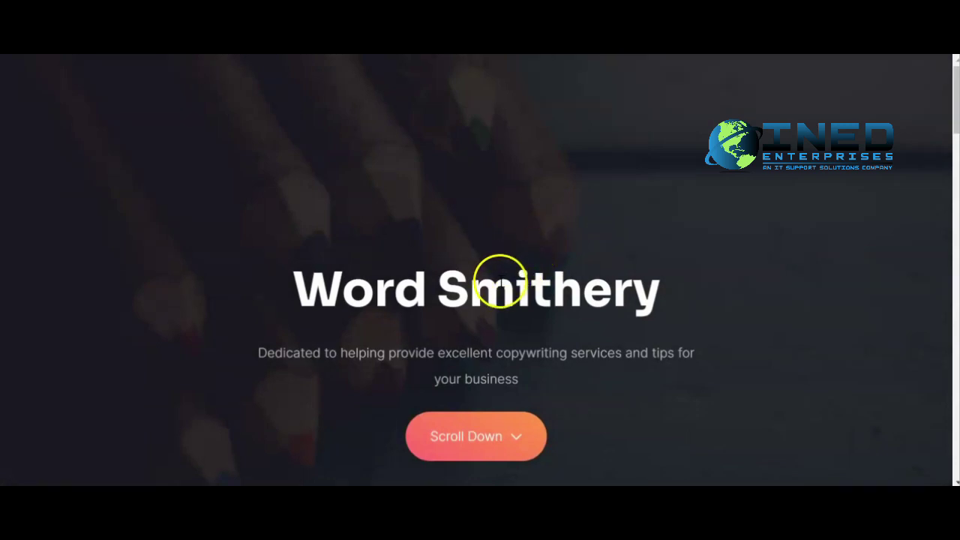
{"action": "scroll", "coordinate": [478, 294], "scroll_direction": "down", "scroll_amount": 2}
{"action": "left_click", "coordinate": [489, 304]}
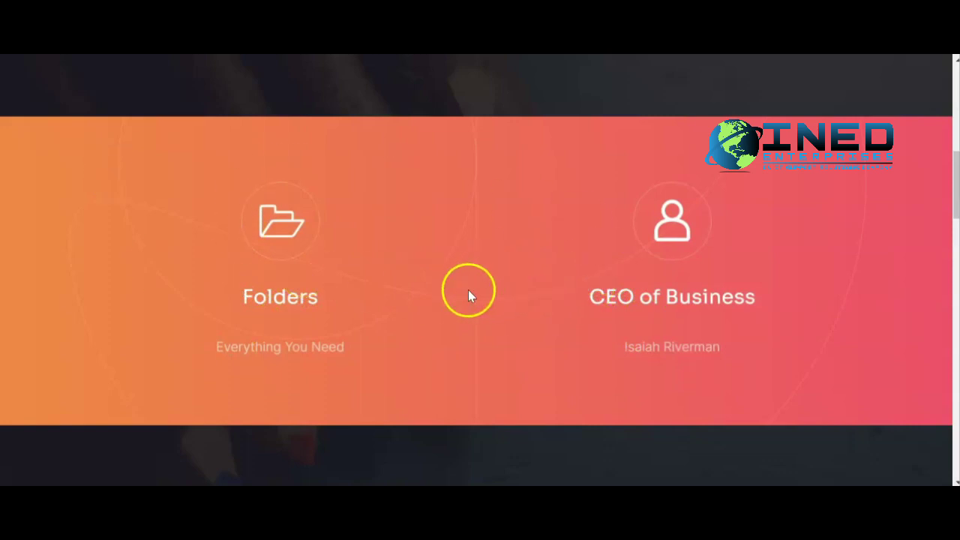
{"action": "scroll", "coordinate": [471, 295], "scroll_direction": "down", "scroll_amount": 1}
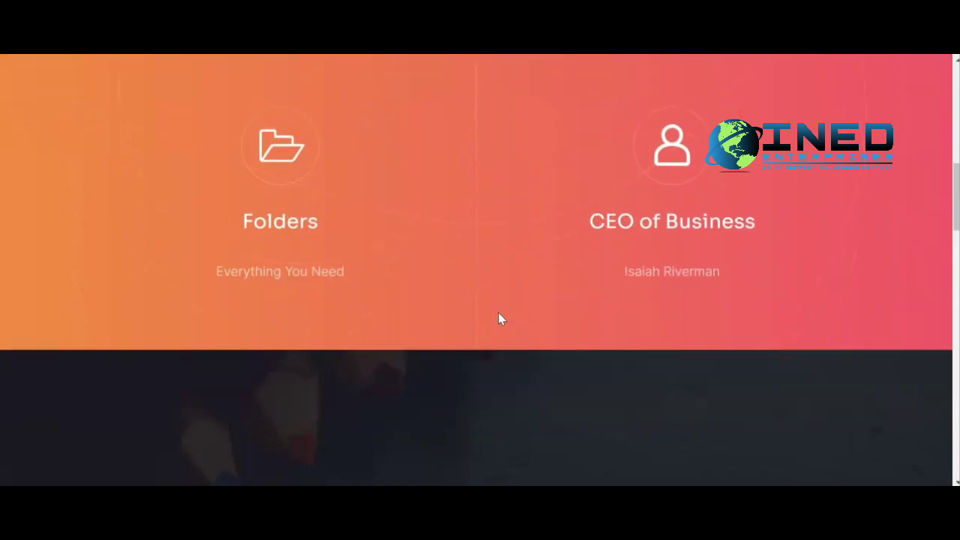
{"action": "scroll", "coordinate": [498, 319], "scroll_direction": "down", "scroll_amount": 3}
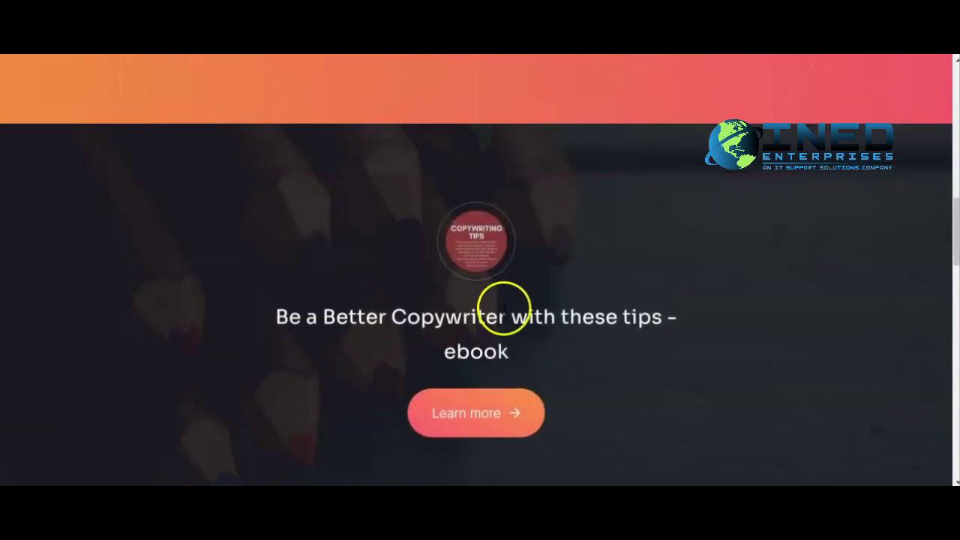
{"action": "scroll", "coordinate": [503, 304], "scroll_direction": "down", "scroll_amount": 1}
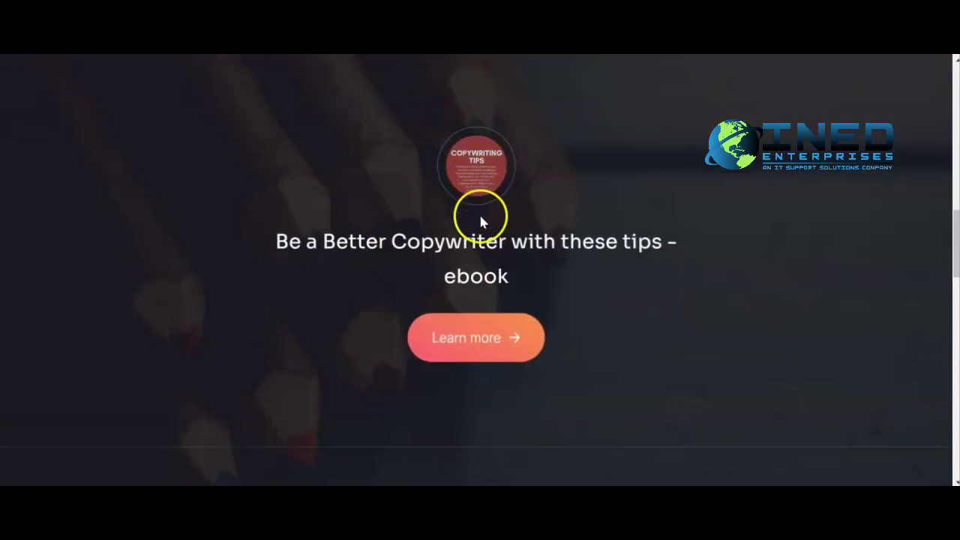
{"action": "left_click", "coordinate": [478, 347]}
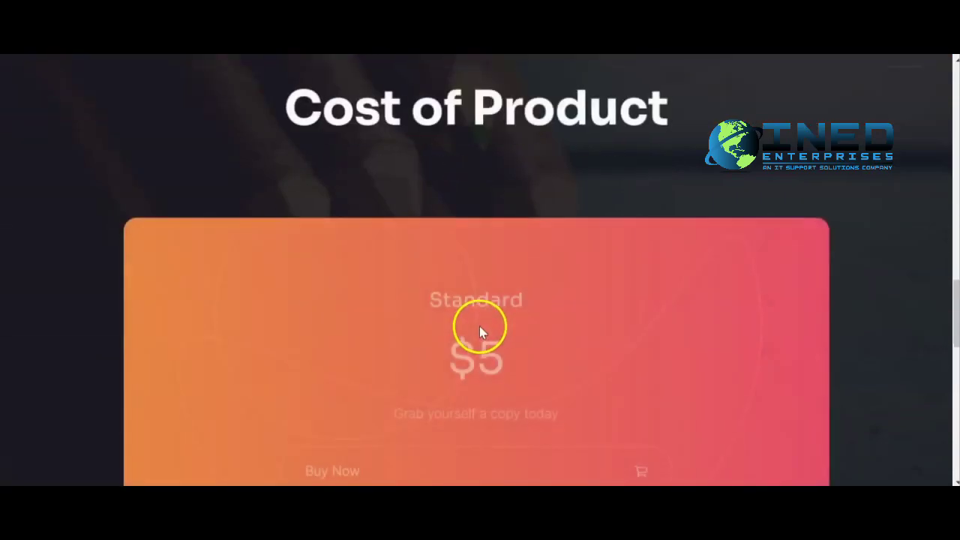
{"action": "scroll", "coordinate": [450, 300], "scroll_direction": "down", "scroll_amount": 2}
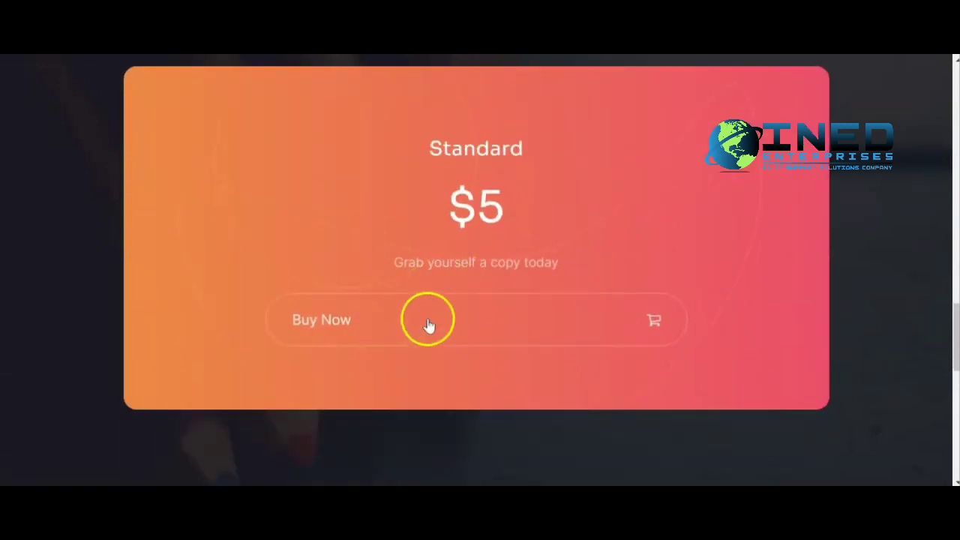
{"action": "left_click", "coordinate": [426, 327]}
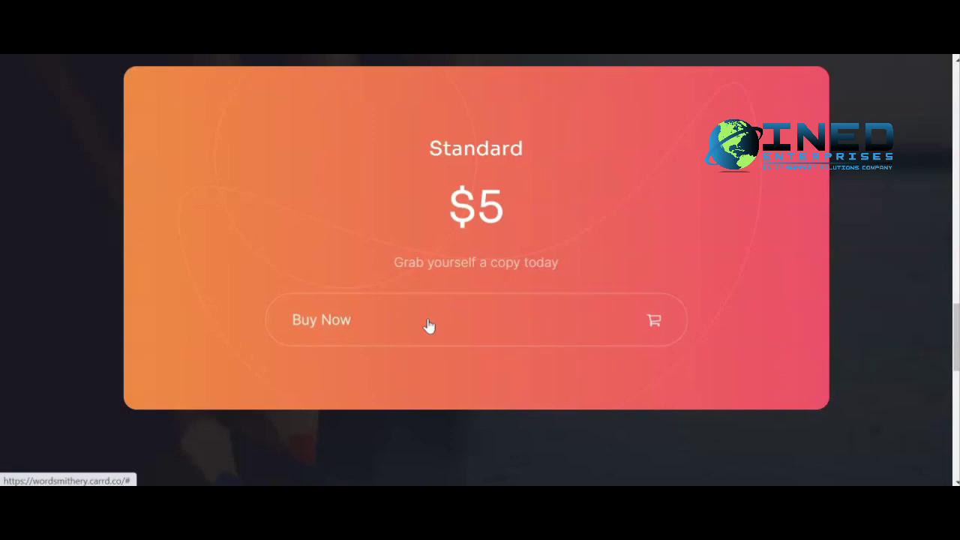
{"action": "left_click", "coordinate": [429, 323]}
{"action": "scroll", "coordinate": [427, 315], "scroll_direction": "down", "scroll_amount": 15}
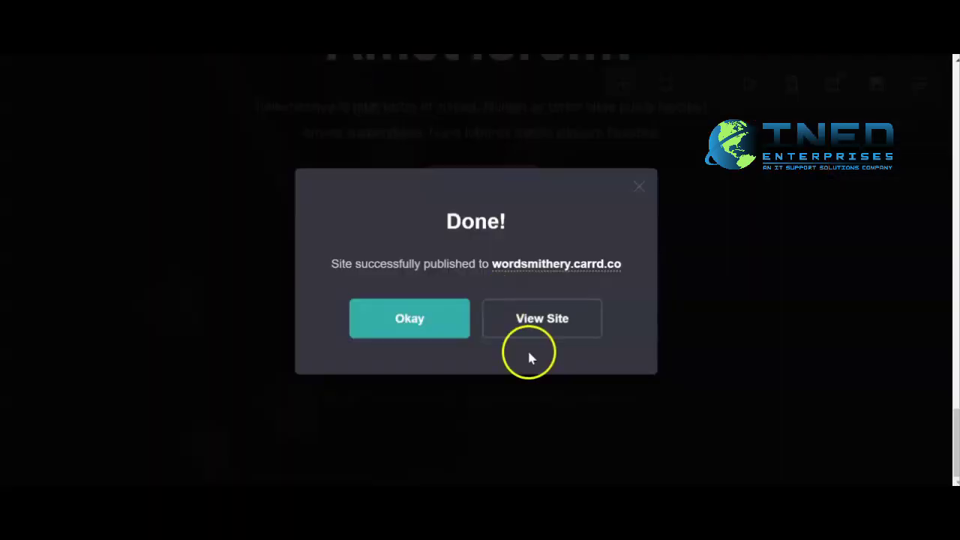
{"action": "left_click", "coordinate": [411, 330]}
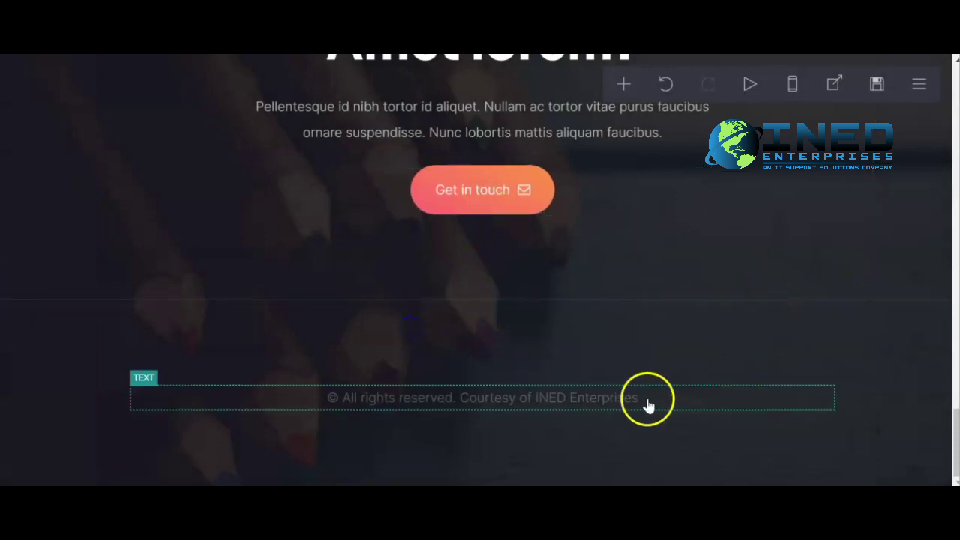
{"action": "scroll", "coordinate": [471, 356], "scroll_direction": "up", "scroll_amount": 10}
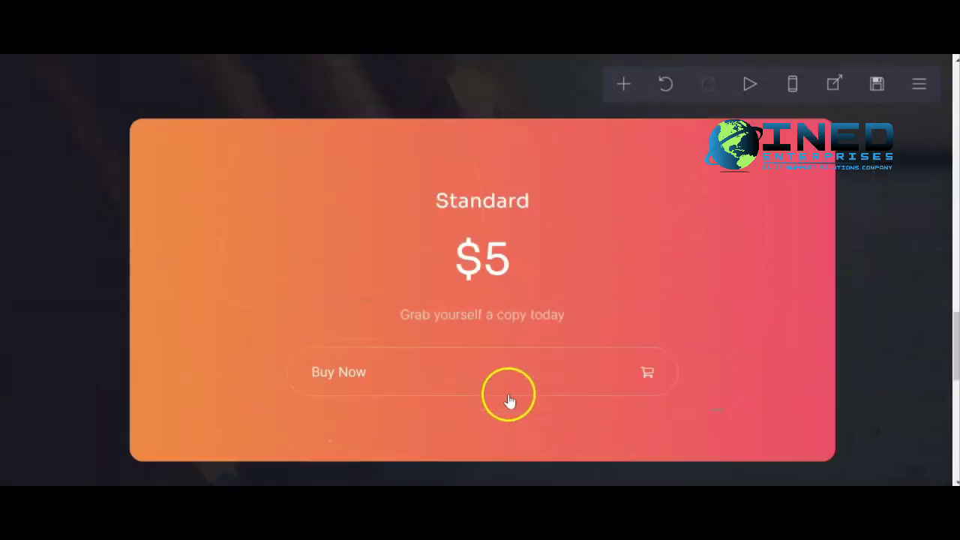
{"action": "left_click", "coordinate": [497, 299]}
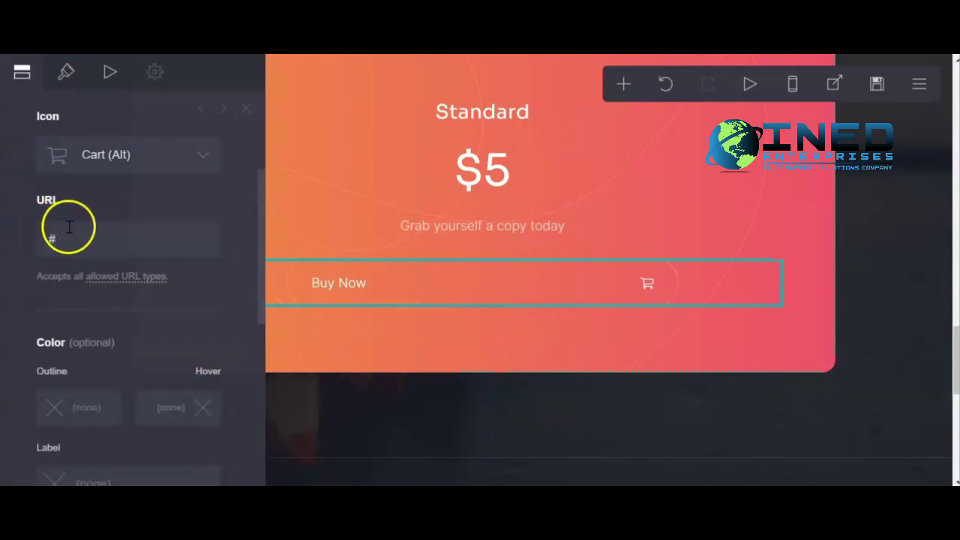
{"action": "left_click", "coordinate": [87, 245]}
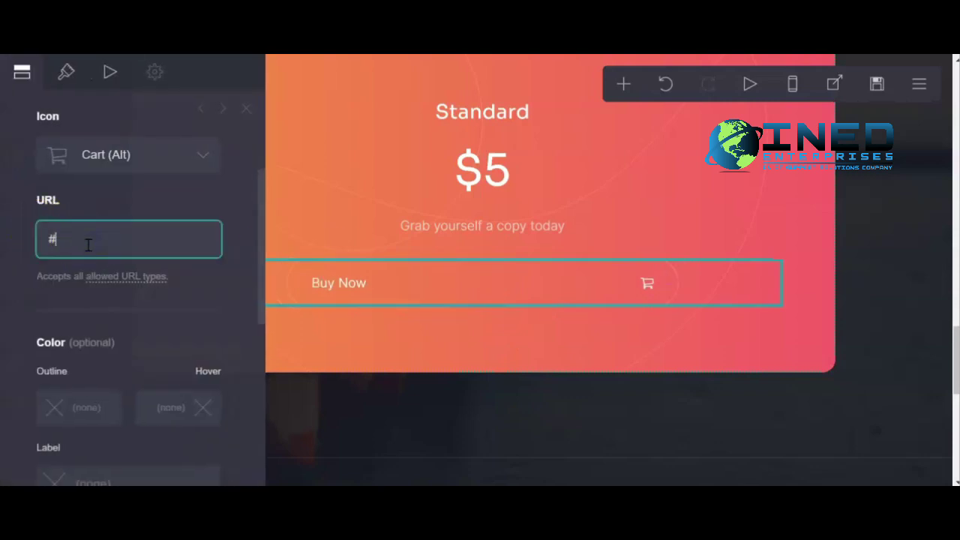
{"action": "scroll", "coordinate": [90, 248], "scroll_direction": "up", "scroll_amount": 3}
{"action": "scroll", "coordinate": [86, 277], "scroll_direction": "down", "scroll_amount": 2}
{"action": "double_click", "coordinate": [82, 296]}
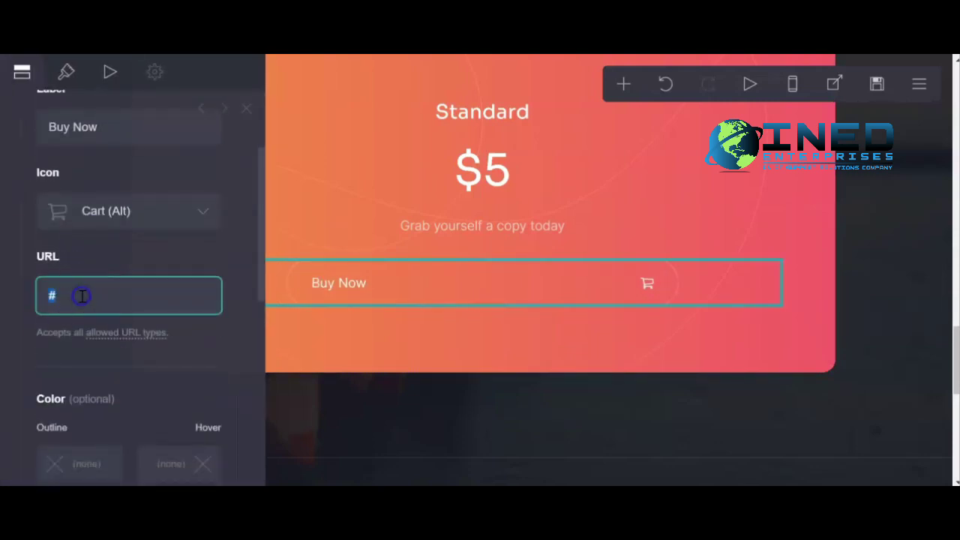
{"action": "type", "text": "www.gumroad.com"}
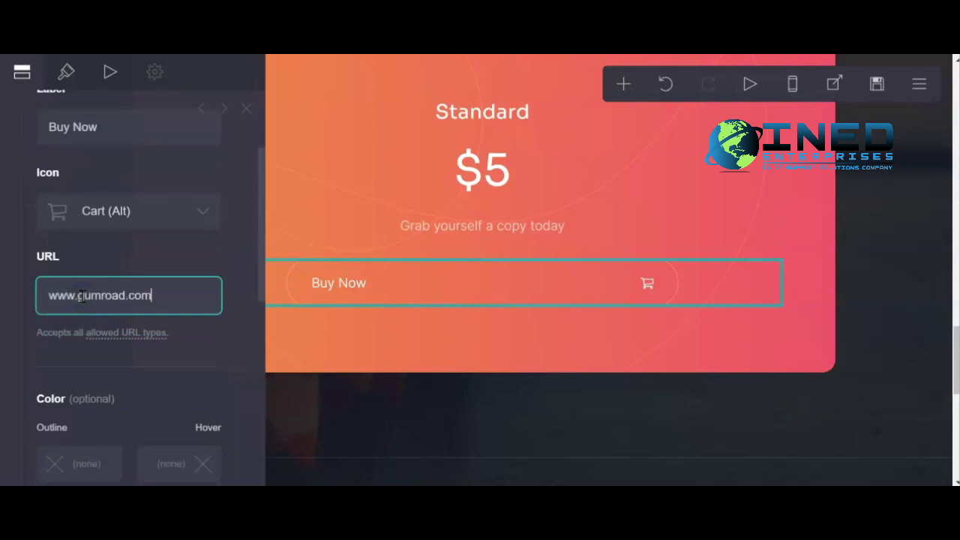
{"action": "scroll", "coordinate": [155, 382], "scroll_direction": "down", "scroll_amount": 5}
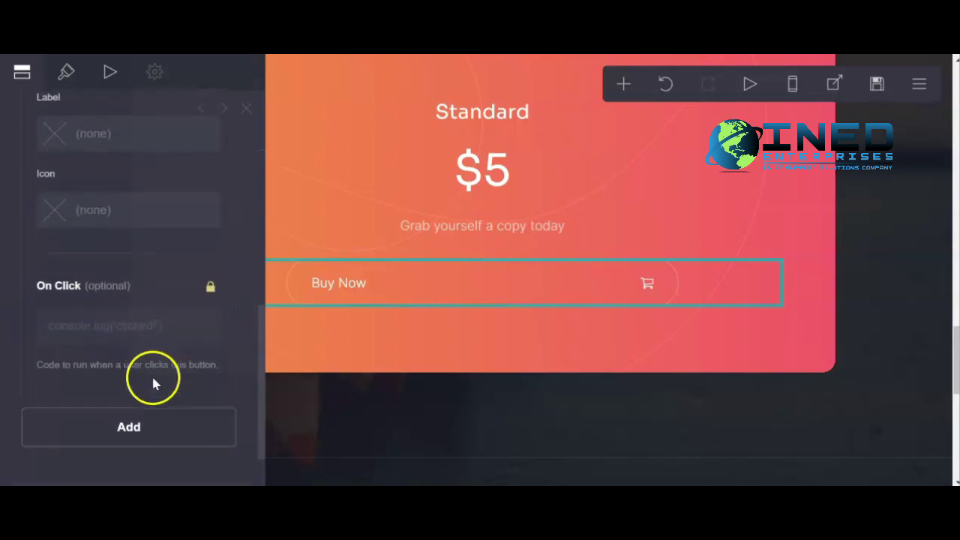
{"action": "left_click", "coordinate": [195, 448]}
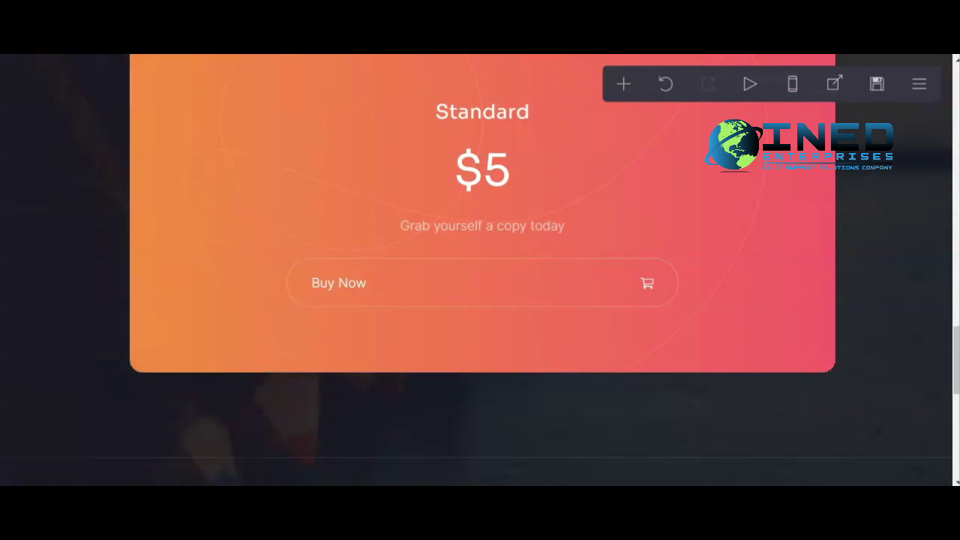
{"action": "left_click", "coordinate": [880, 85]}
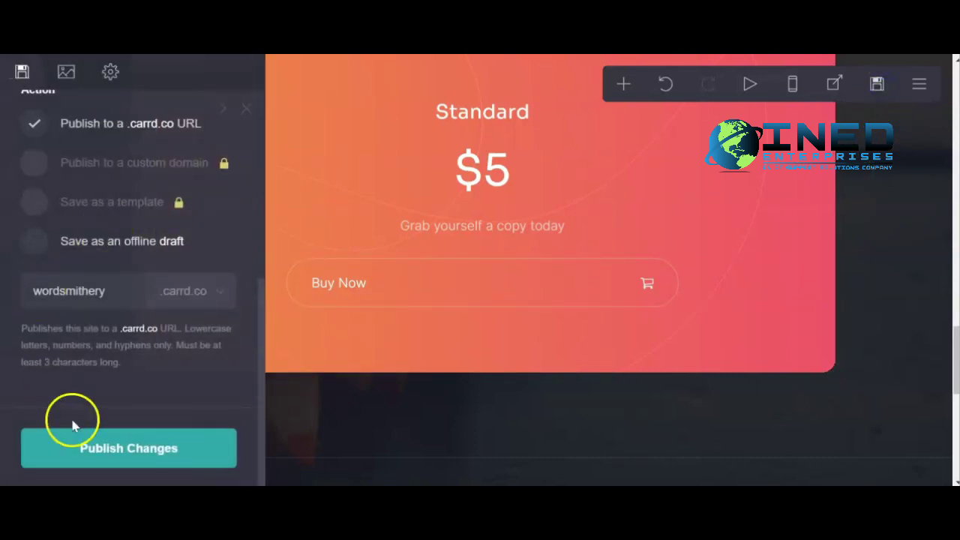
Republish to wordsmithery.carrd.co and check that the live Buy Now button opens Gumroad.
{"action": "left_click", "coordinate": [111, 449]}
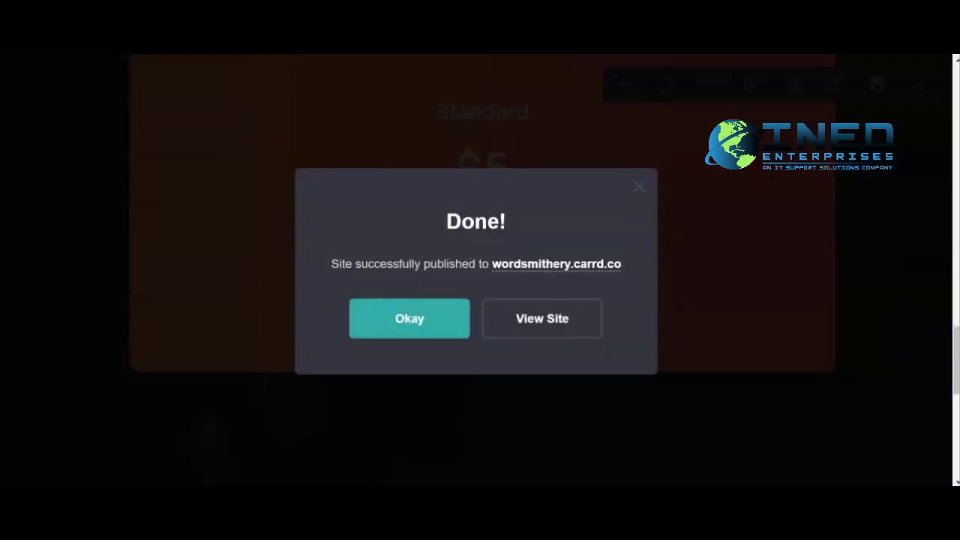
{"action": "left_click", "coordinate": [540, 320]}
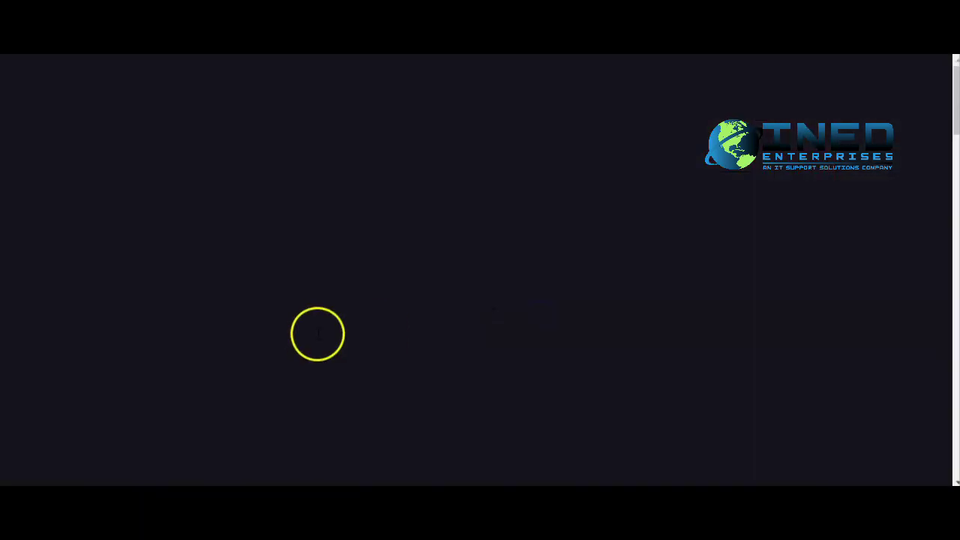
{"action": "scroll", "coordinate": [458, 247], "scroll_direction": "down", "scroll_amount": 10}
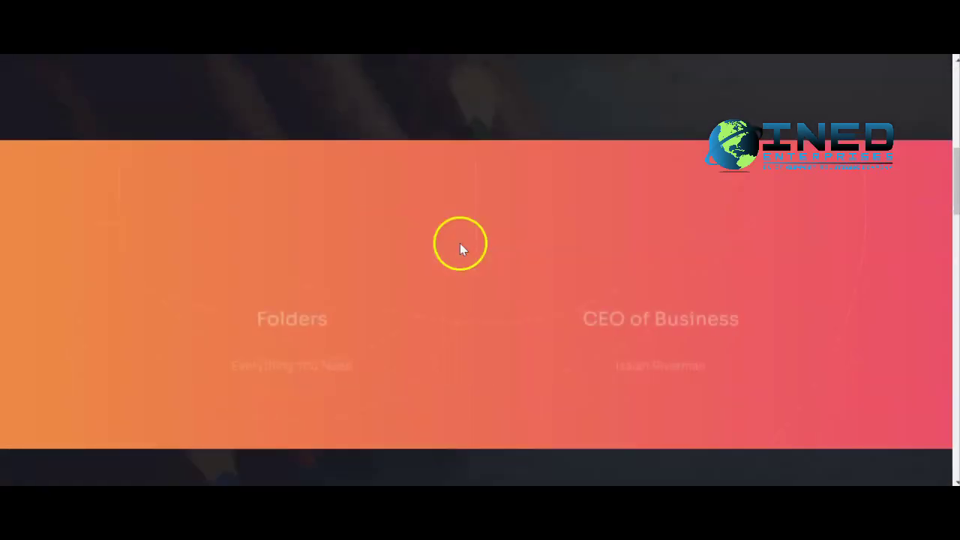
{"action": "scroll", "coordinate": [459, 248], "scroll_direction": "down", "scroll_amount": 8}
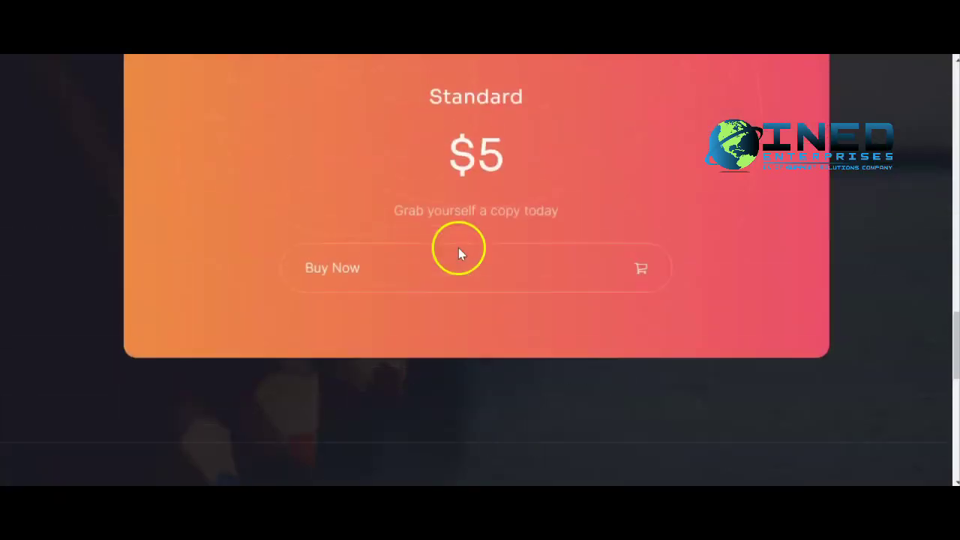
{"action": "scroll", "coordinate": [418, 274], "scroll_direction": "up", "scroll_amount": 1}
{"action": "left_click", "coordinate": [384, 359]}
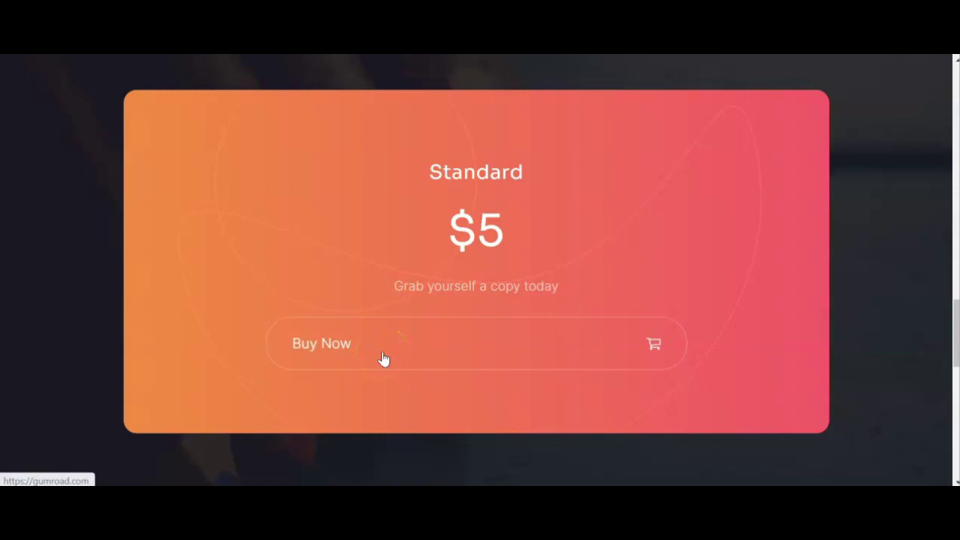
{"action": "left_click", "coordinate": [382, 357]}
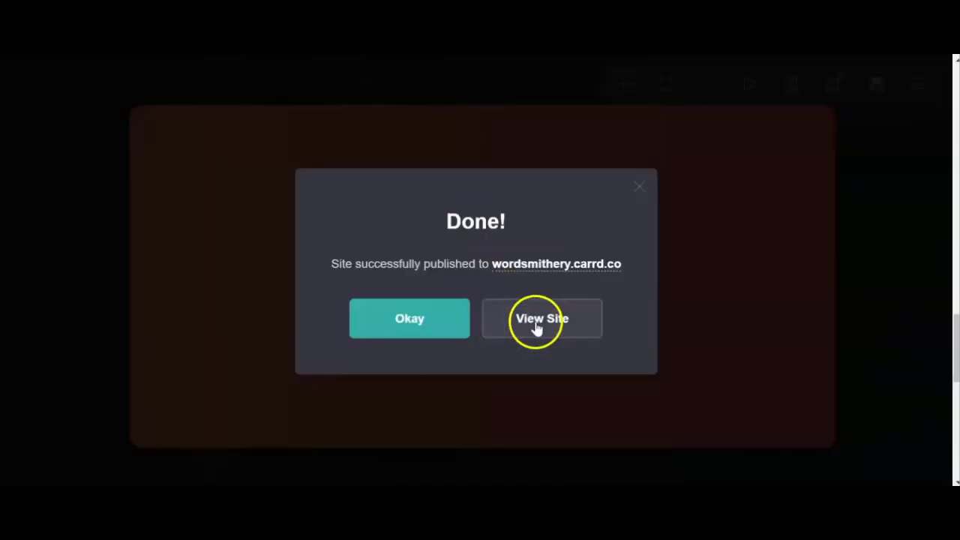
Open the published Word Smithery site and scroll through its sections.
{"action": "left_click", "coordinate": [536, 322]}
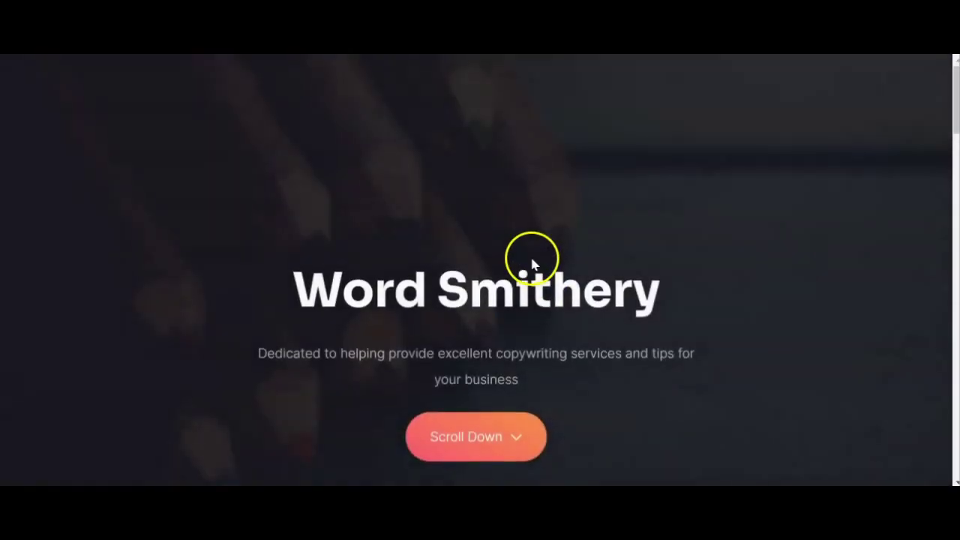
{"action": "scroll", "coordinate": [532, 262], "scroll_direction": "down", "scroll_amount": 4}
{"action": "scroll", "coordinate": [531, 272], "scroll_direction": "up", "scroll_amount": 1}
{"action": "scroll", "coordinate": [534, 279], "scroll_direction": "up", "scroll_amount": 2}
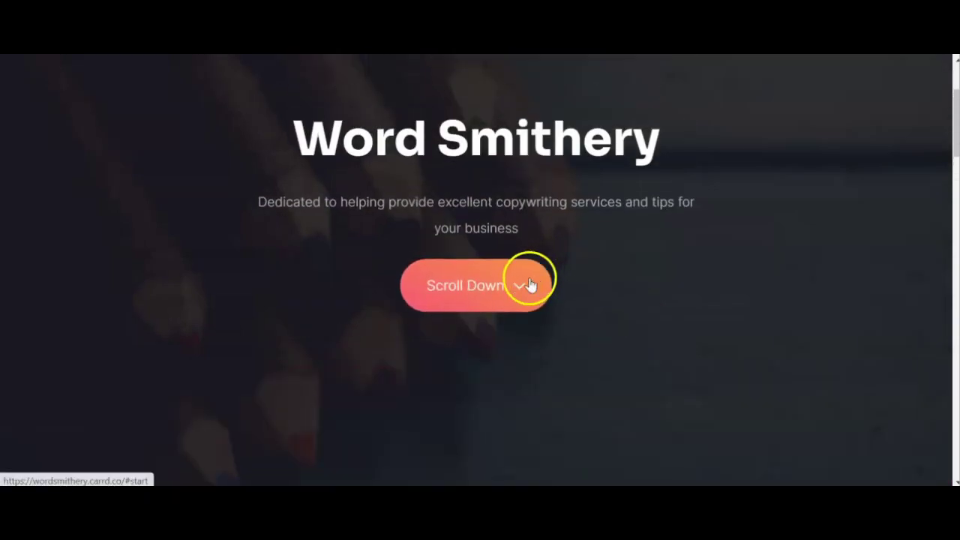
{"action": "scroll", "coordinate": [495, 281], "scroll_direction": "down", "scroll_amount": 2}
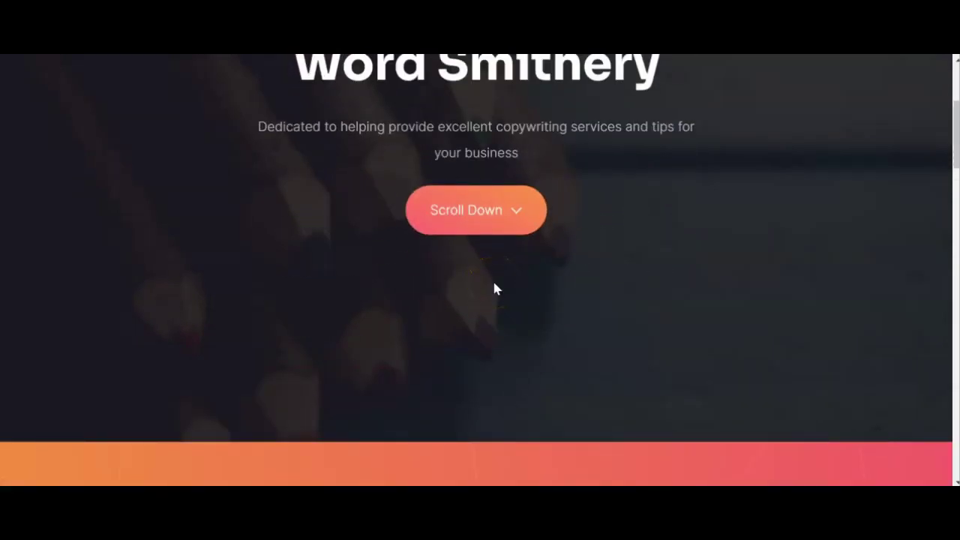
{"action": "scroll", "coordinate": [510, 270], "scroll_direction": "down", "scroll_amount": 4}
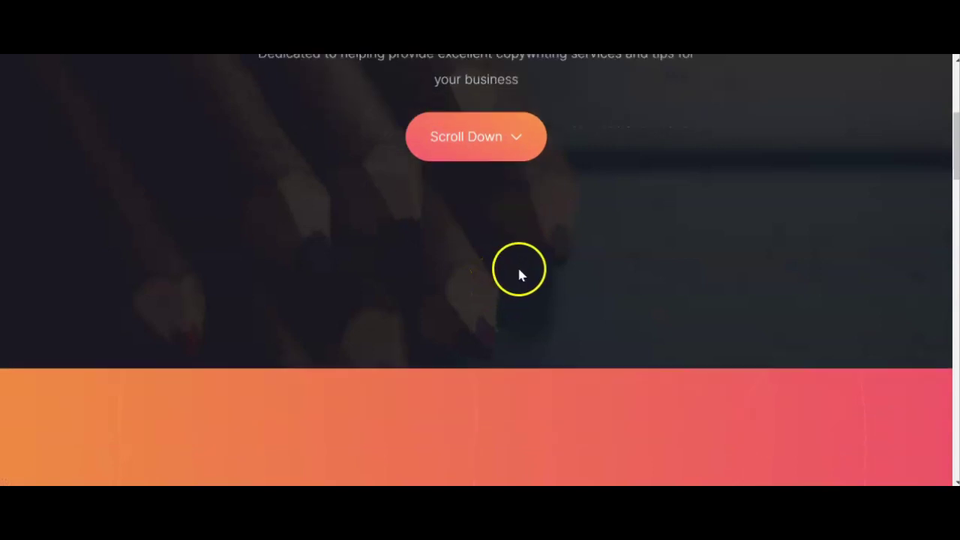
{"action": "scroll", "coordinate": [522, 267], "scroll_direction": "down", "scroll_amount": 5}
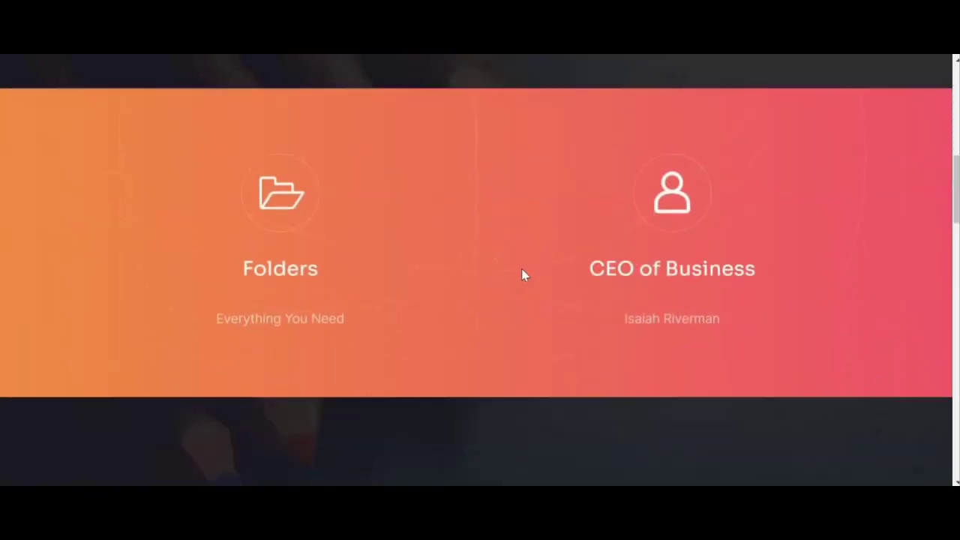
{"action": "scroll", "coordinate": [531, 271], "scroll_direction": "down", "scroll_amount": 4}
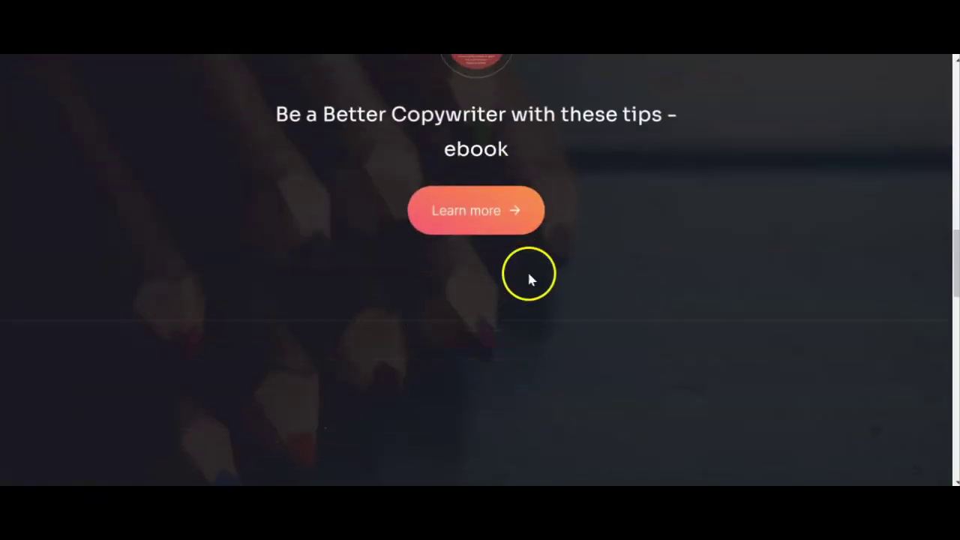
{"action": "scroll", "coordinate": [529, 275], "scroll_direction": "down", "scroll_amount": 7}
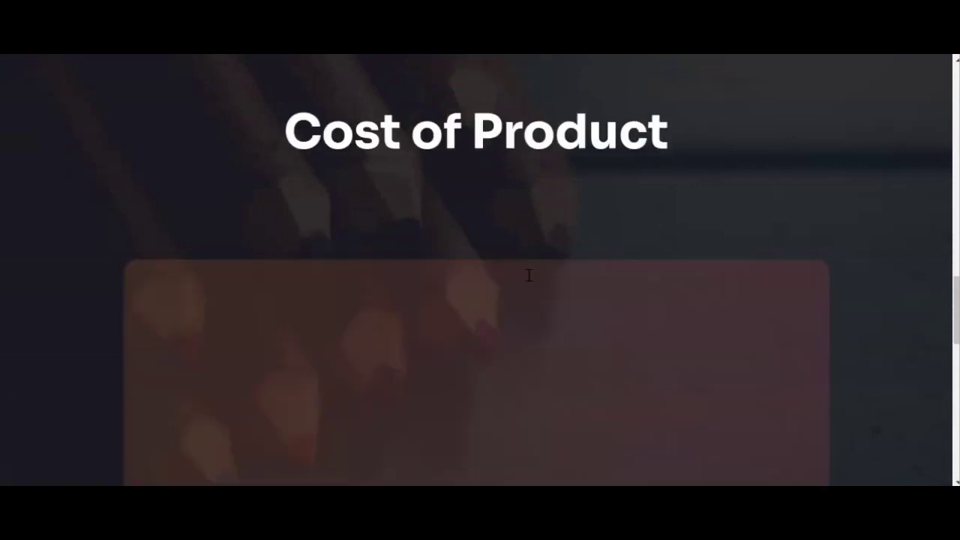
{"action": "scroll", "coordinate": [521, 275], "scroll_direction": "down", "scroll_amount": 5}
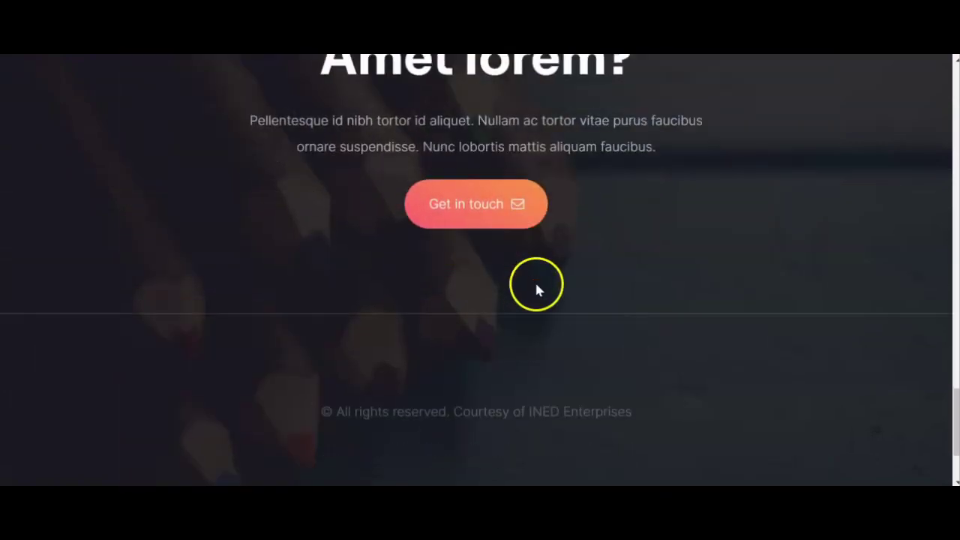
{"action": "scroll", "coordinate": [537, 288], "scroll_direction": "up", "scroll_amount": 4}
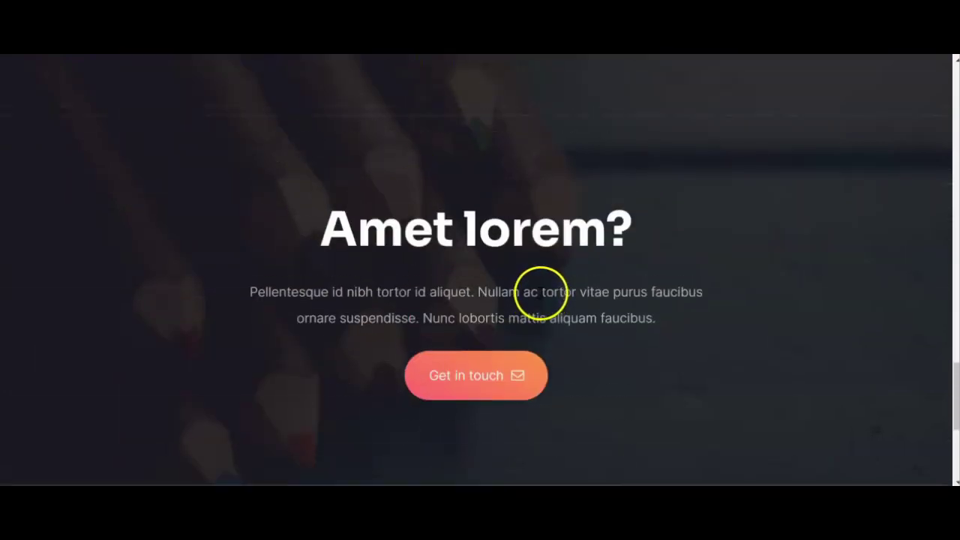
{"action": "scroll", "coordinate": [540, 294], "scroll_direction": "down", "scroll_amount": 4}
{"action": "scroll", "coordinate": [544, 304], "scroll_direction": "up", "scroll_amount": 8}
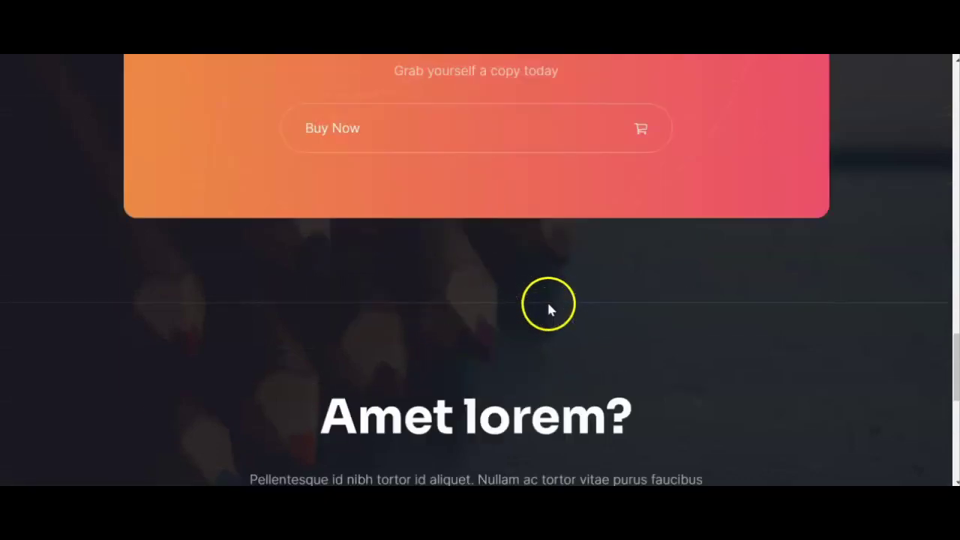
Scroll to the closing 'Amet lorem?' section and test the Get in touch e-mail link.
{"action": "scroll", "coordinate": [548, 307], "scroll_direction": "down", "scroll_amount": 4}
{"action": "scroll", "coordinate": [548, 308], "scroll_direction": "down", "scroll_amount": 1}
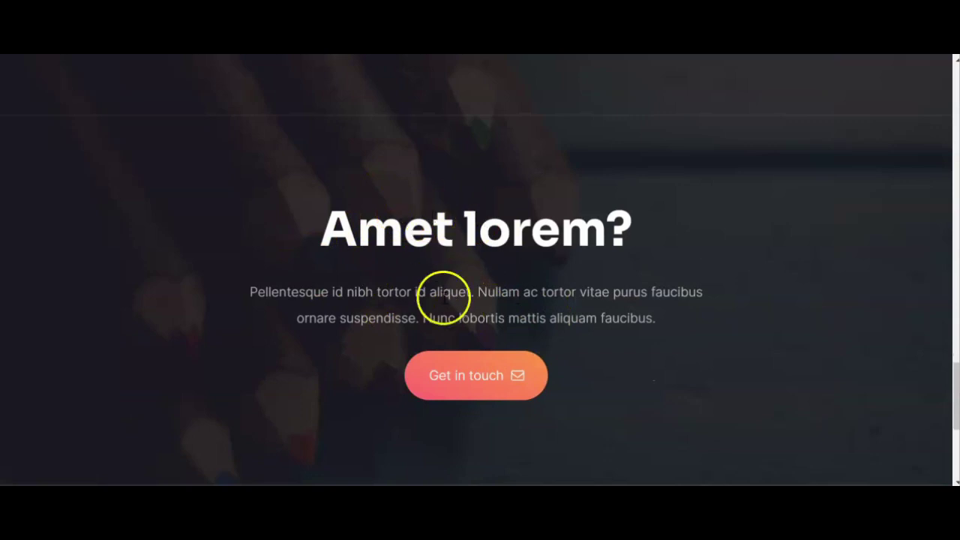
{"action": "left_click", "coordinate": [468, 382]}
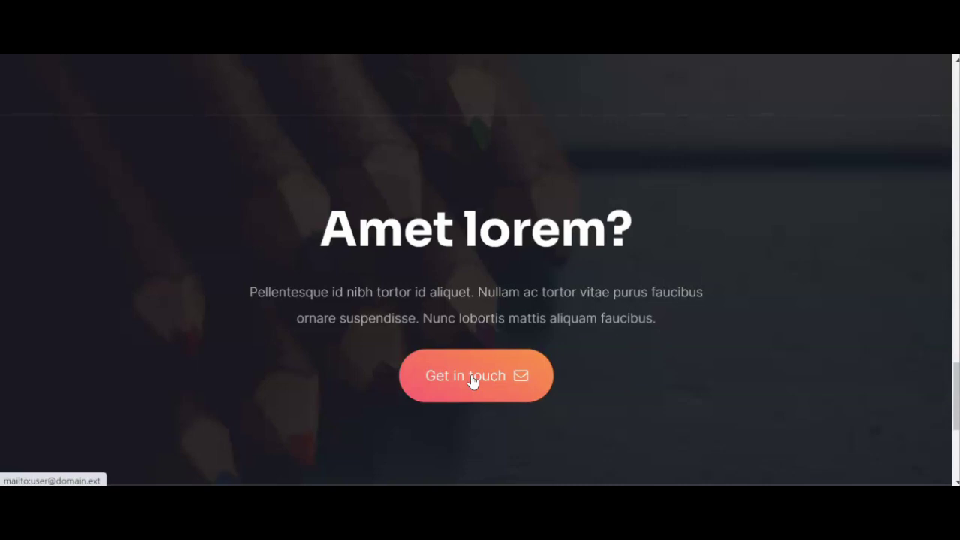
{"action": "left_click", "coordinate": [480, 392]}
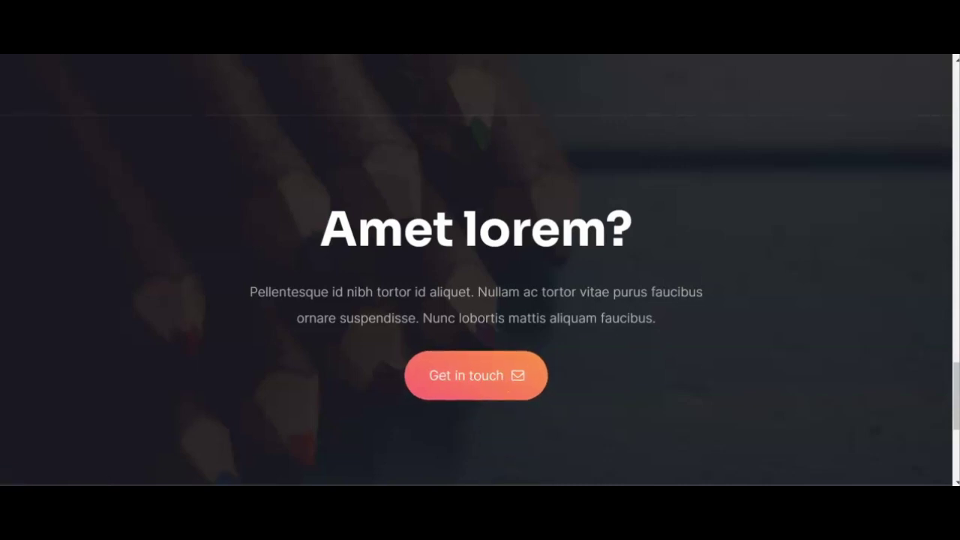